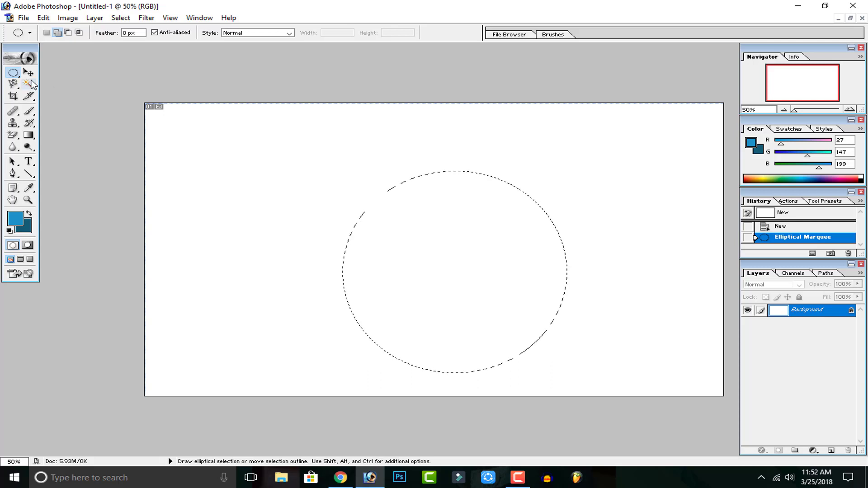
# Add a new empty layer above the background.
pyautogui.click(830, 451)
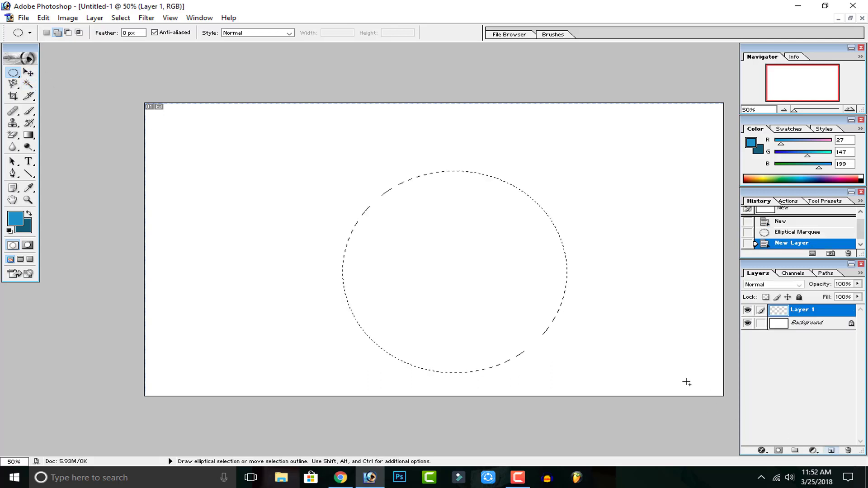
# Try to move the elliptical selection on the empty layer.
pyautogui.moveTo(492, 282); pyautogui.dragTo(491, 294)
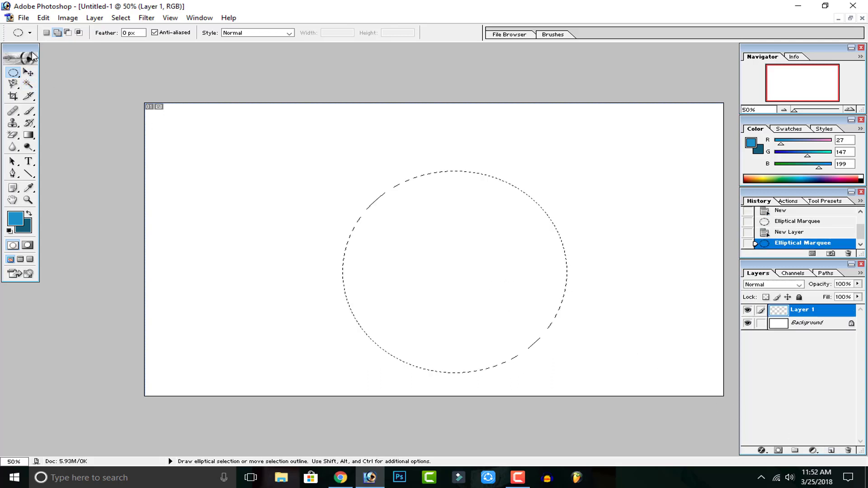
pyautogui.click(28, 72)
pyautogui.click(450, 258)
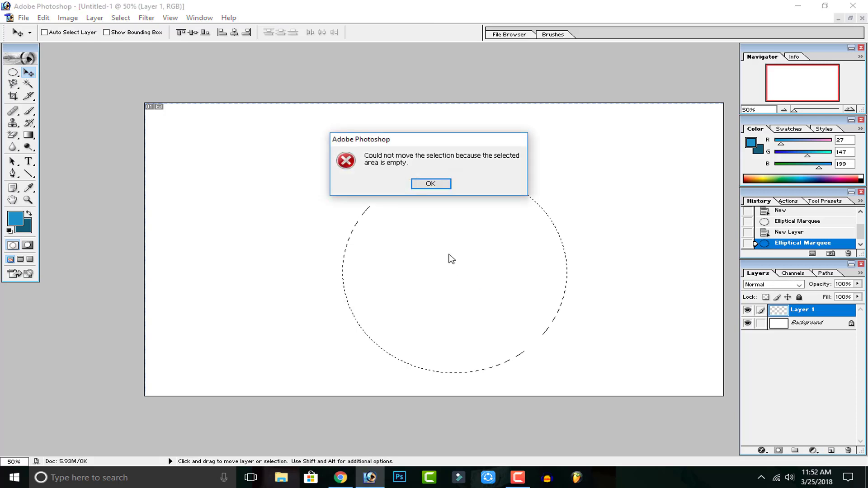
pyautogui.click(431, 184)
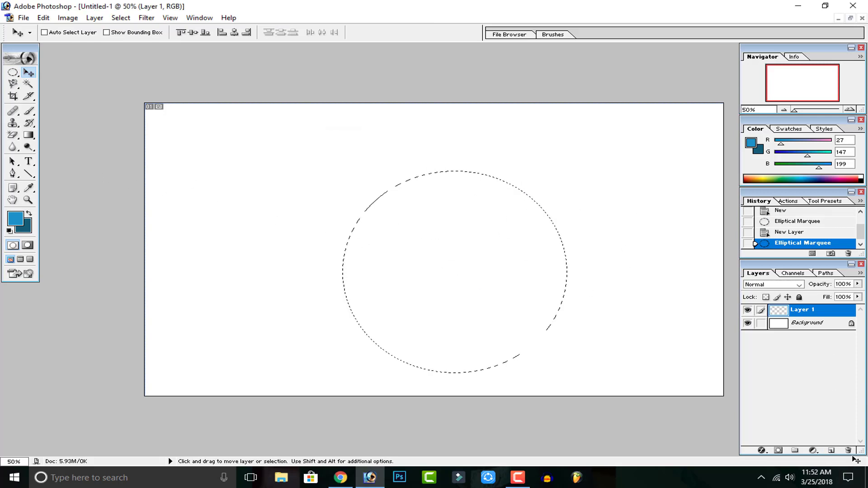
# Clear the current selection and draw a new large, nearly circular elliptical selection around the middle of the canvas.
pyautogui.hotkey('ctrl', 'd')
pyautogui.click(12, 73)
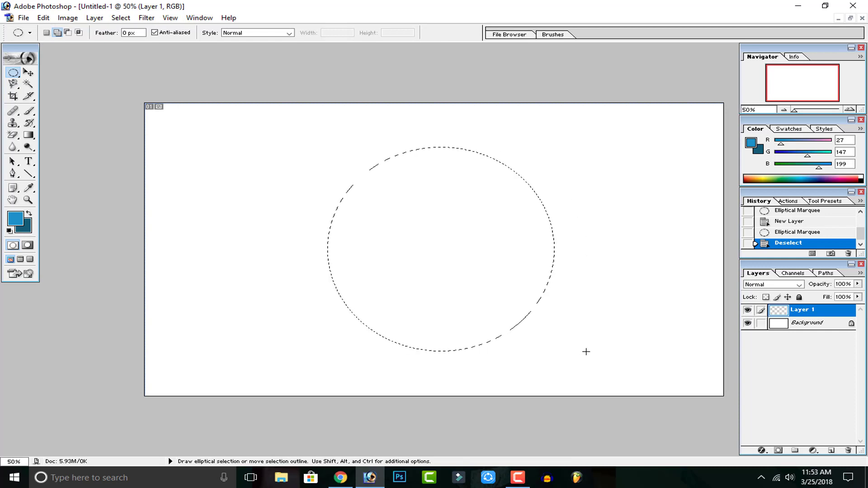
pyautogui.moveTo(586, 351); pyautogui.dragTo(586, 351)
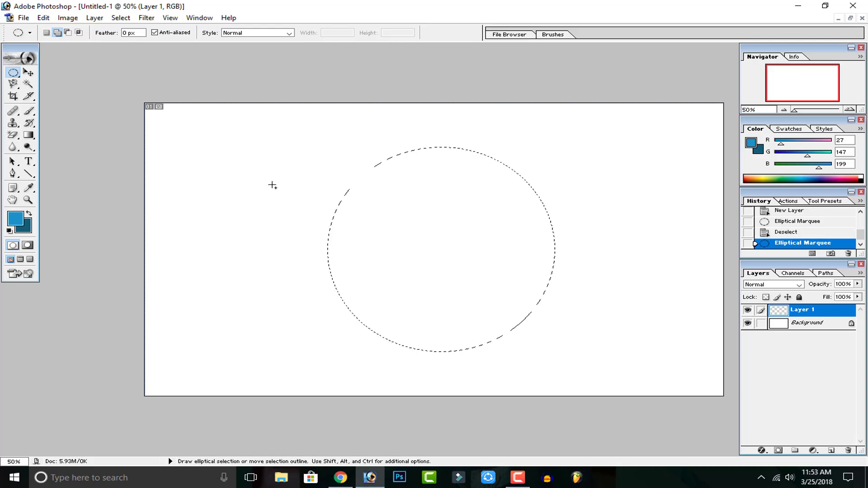
# Fill the elliptical selection with the blue foreground colour on the new layer using the Brush tool at size 175.
pyautogui.click(29, 111)
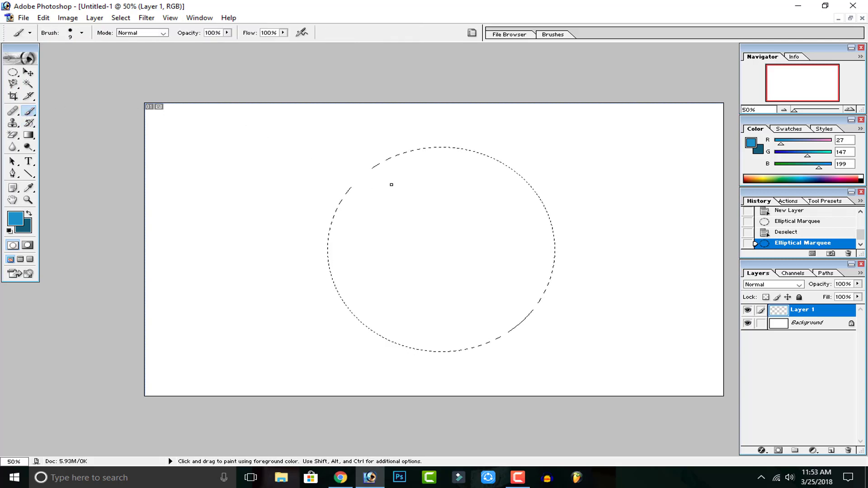
pyautogui.press(']')
pyautogui.press(']')
pyautogui.press(']')
pyautogui.press(']')
pyautogui.press(']')
pyautogui.press(']')
pyautogui.press(']')
pyautogui.press(']')
pyautogui.press(']')
pyautogui.press(']')
pyautogui.press(']')
pyautogui.press(']')
pyautogui.press(']')
pyautogui.press(']')
pyautogui.moveTo(389, 184)
pyautogui.mouseDown()
pyautogui.moveTo(369, 181)
pyautogui.moveTo(474, 158)
pyautogui.moveTo(540, 245)
pyautogui.moveTo(559, 329)
pyautogui.moveTo(511, 347)
pyautogui.moveTo(507, 314)
pyautogui.moveTo(645, 171)
pyautogui.moveTo(495, 343)
pyautogui.moveTo(420, 210)
pyautogui.moveTo(337, 195)
pyautogui.moveTo(354, 322)
pyautogui.moveTo(393, 312)
pyautogui.mouseUp()
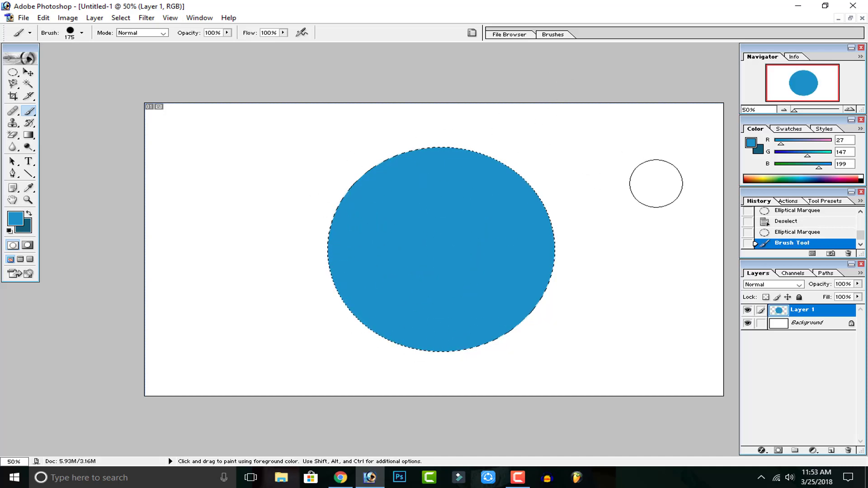
# Deselect the filled ellipse and move it slightly to centre it on the canvas.
pyautogui.hotkey('ctrl', 'd')
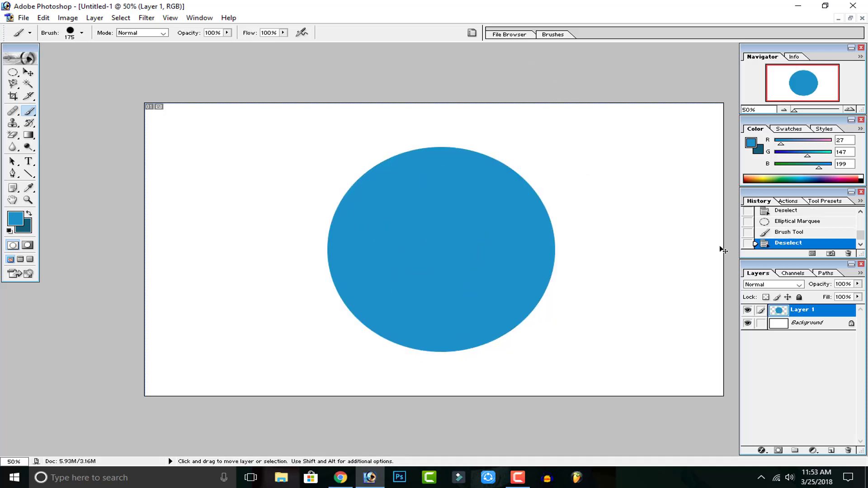
pyautogui.click(28, 72)
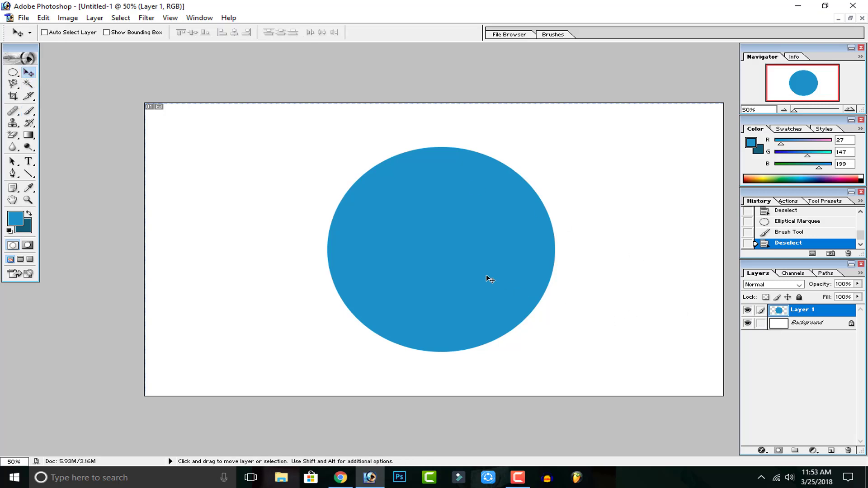
pyautogui.moveTo(486, 275); pyautogui.dragTo(493, 243)
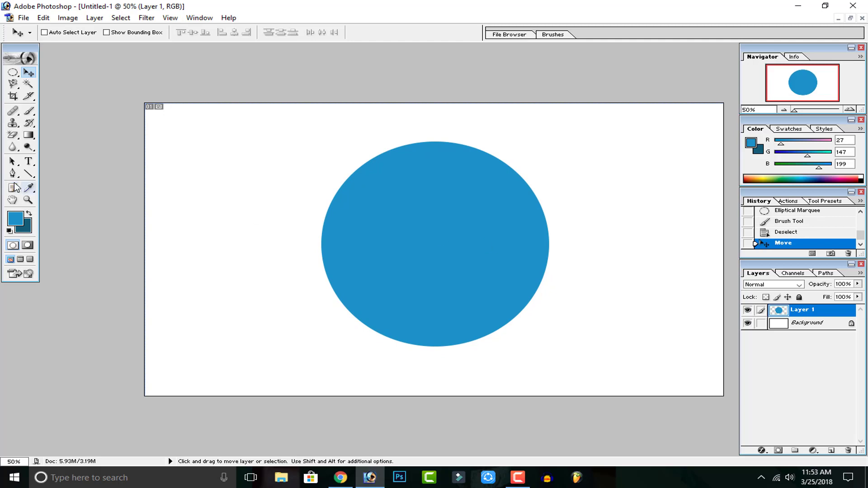
# Add the letter "M" in white as a text layer on the blue ellipse and commit it.
pyautogui.click(28, 162)
pyautogui.click(379, 264)
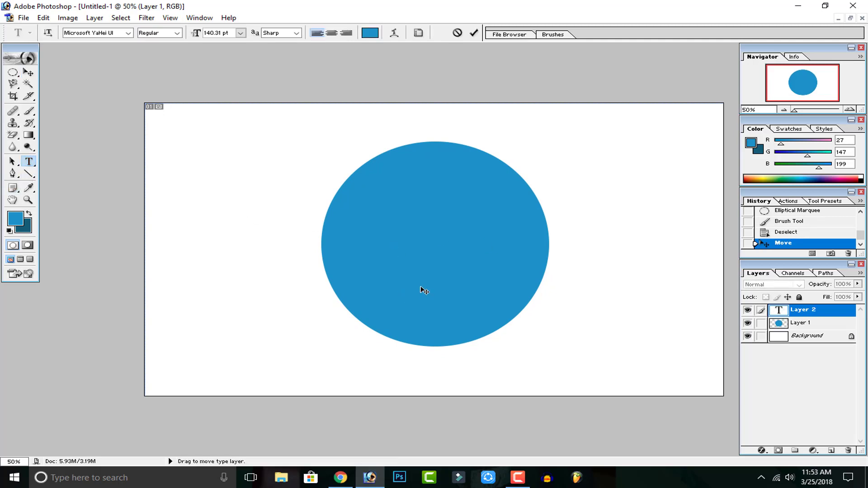
pyautogui.click(16, 219)
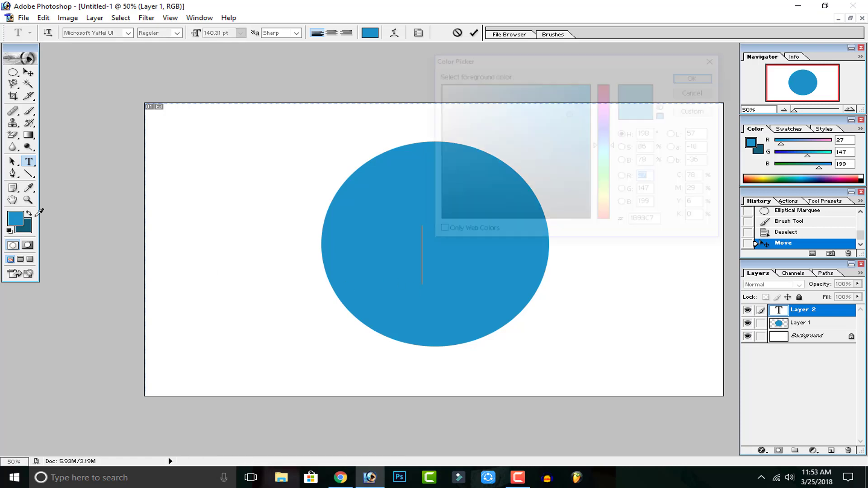
pyautogui.moveTo(485, 164); pyautogui.dragTo(429, 79)
pyautogui.click(694, 78)
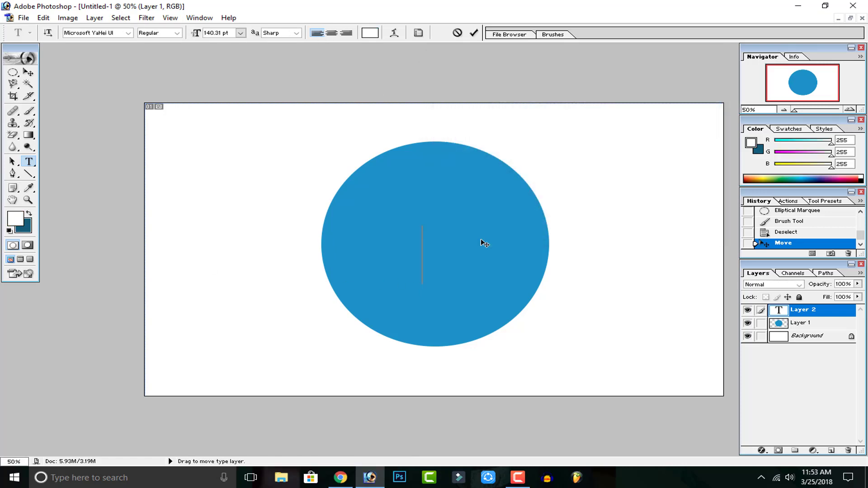
pyautogui.moveTo(408, 259); pyautogui.dragTo(348, 261)
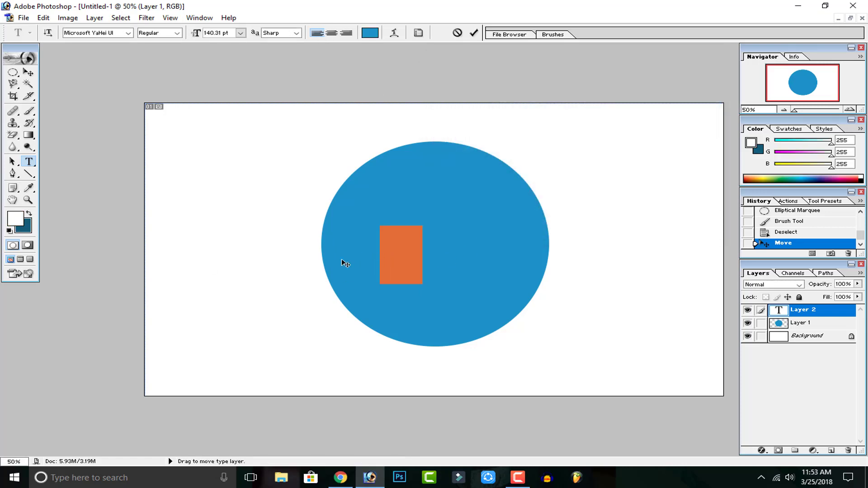
pyautogui.click(18, 220)
pyautogui.click(699, 76)
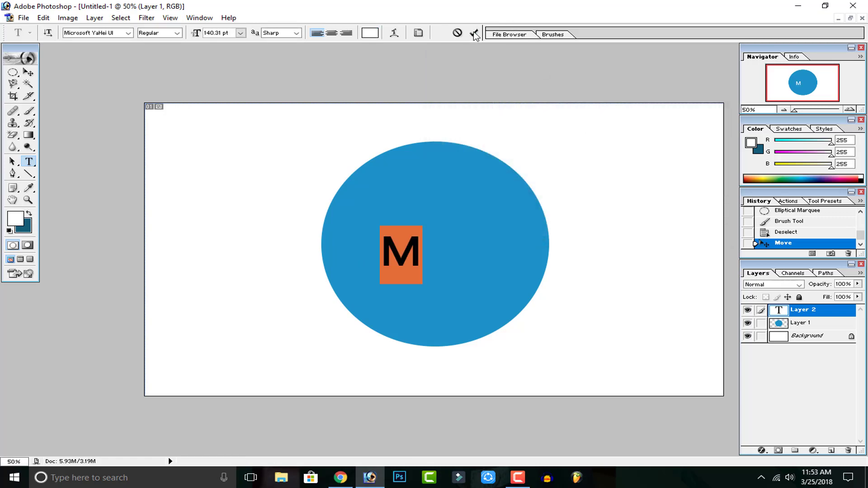
pyautogui.click(474, 33)
# Change the font of the letter M to Adlery Pro and commit the edit.
pyautogui.moveTo(421, 252); pyautogui.dragTo(395, 245)
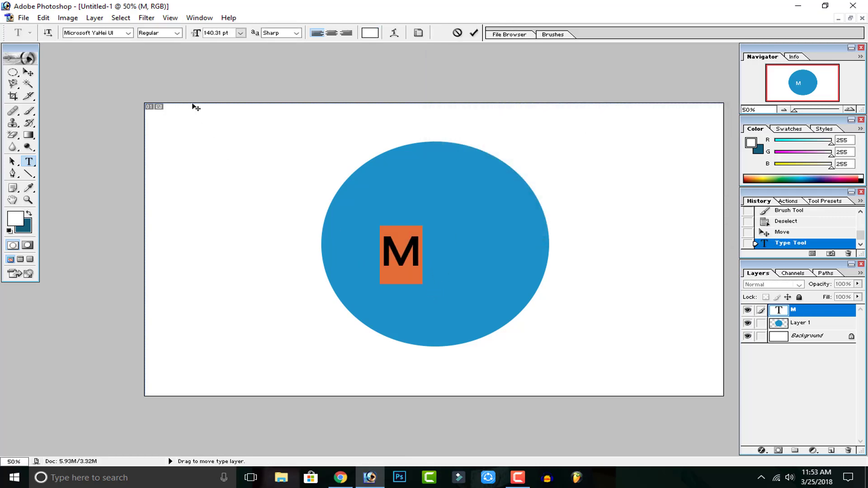
pyautogui.click(93, 33)
pyautogui.write('Adlery Pro')
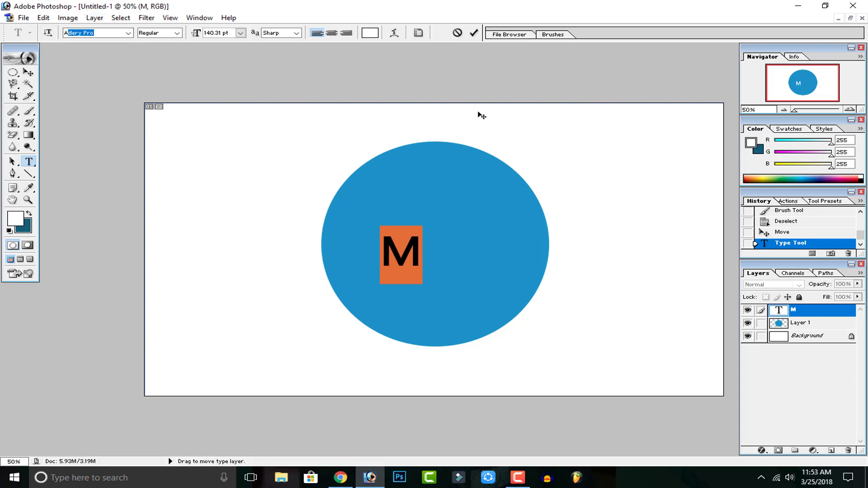
pyautogui.click(474, 32)
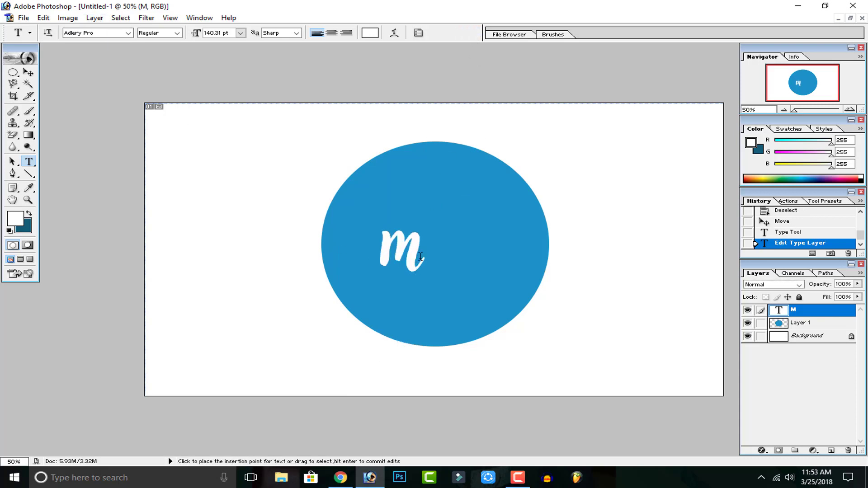
# Select the letter M for editing and look through the list of installed fonts.
pyautogui.doubleClick(420, 256)
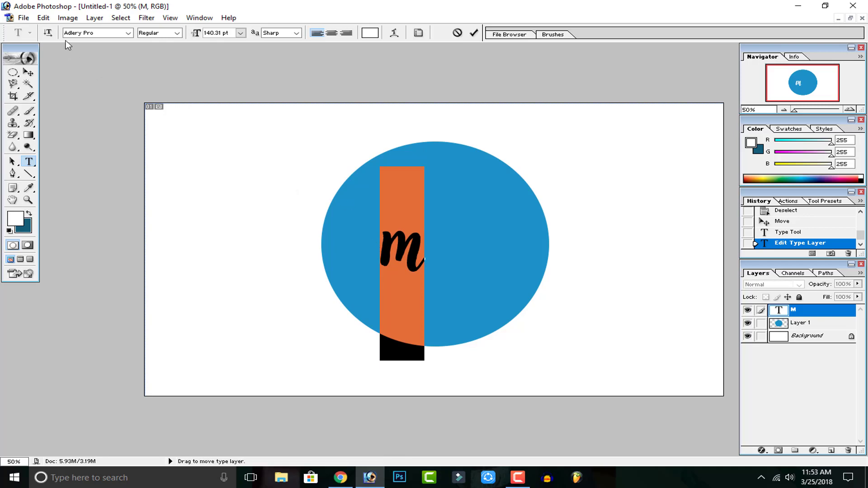
pyautogui.click(78, 32)
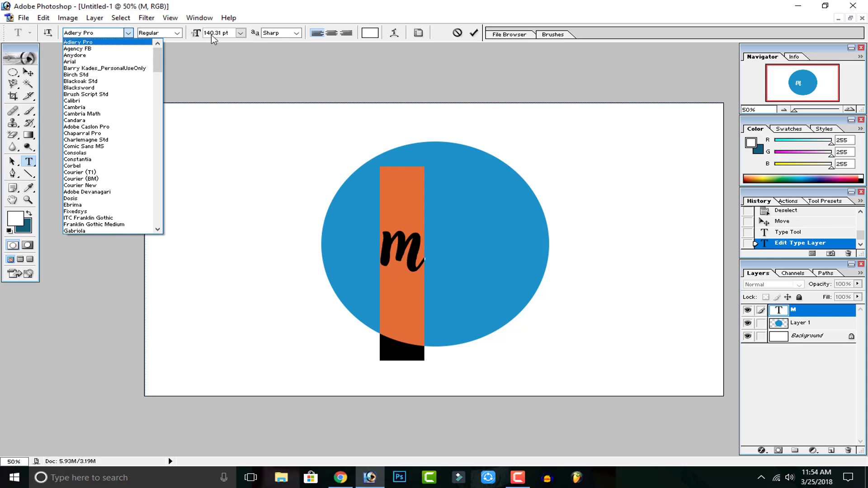
pyautogui.click(264, 68)
# Switch to Chrome and search Google for "font styles" in a new tab.
pyautogui.click(350, 480)
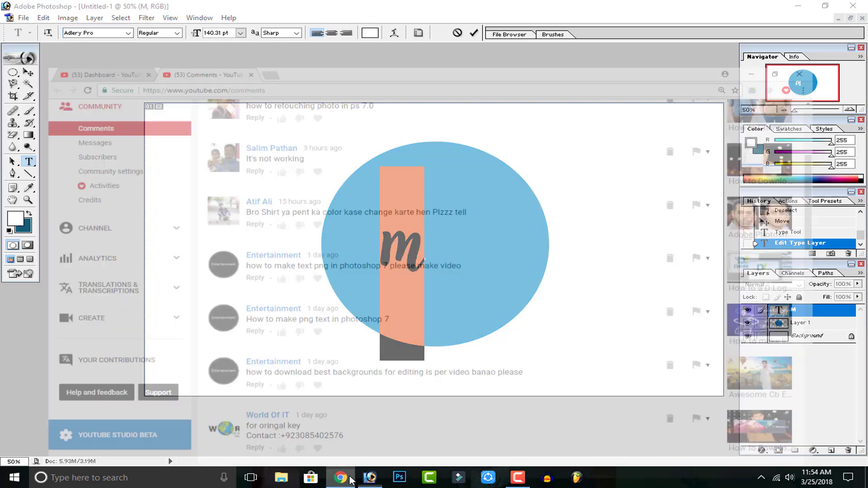
pyautogui.click(254, 8)
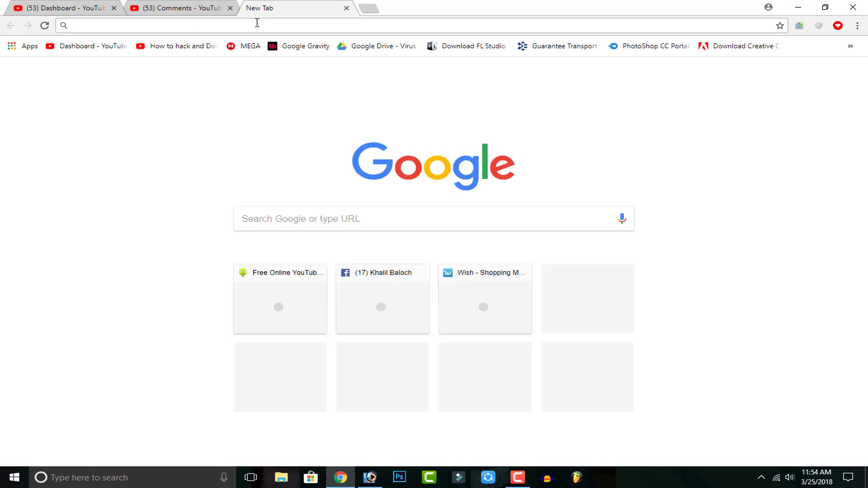
pyautogui.write('son')
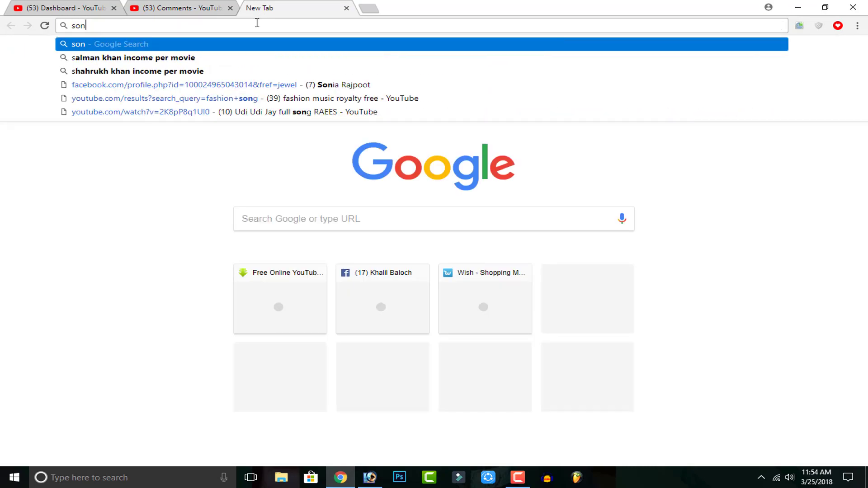
pyautogui.press('BackSpace')
pyautogui.press('BackSpace')
pyautogui.press('BackSpace')
pyautogui.write('fon')
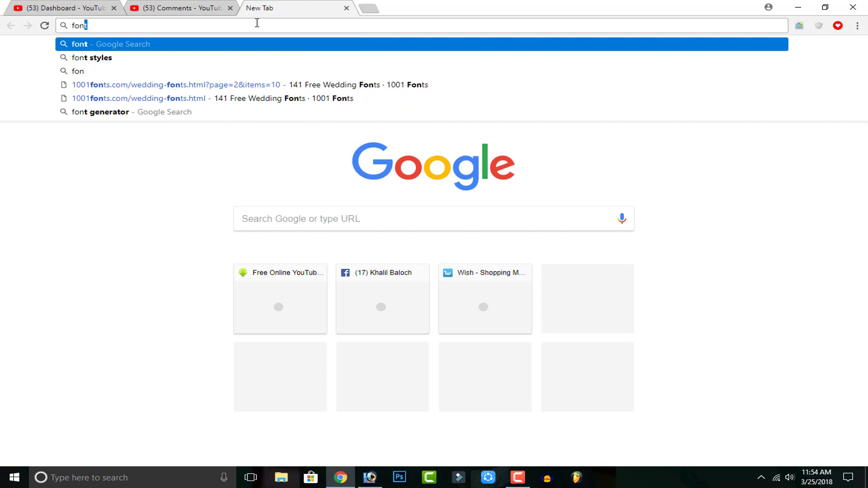
pyautogui.write('t styles')
pyautogui.press('Return')
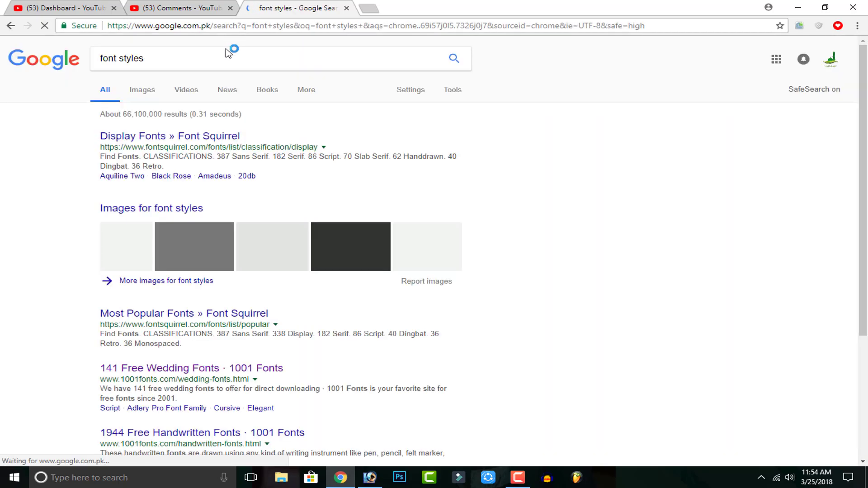
# Open the "141 Free Wedding Fonts" result from 1001 Fonts in a new tab and close the search results tab.
pyautogui.scroll(-1, 228, 91)
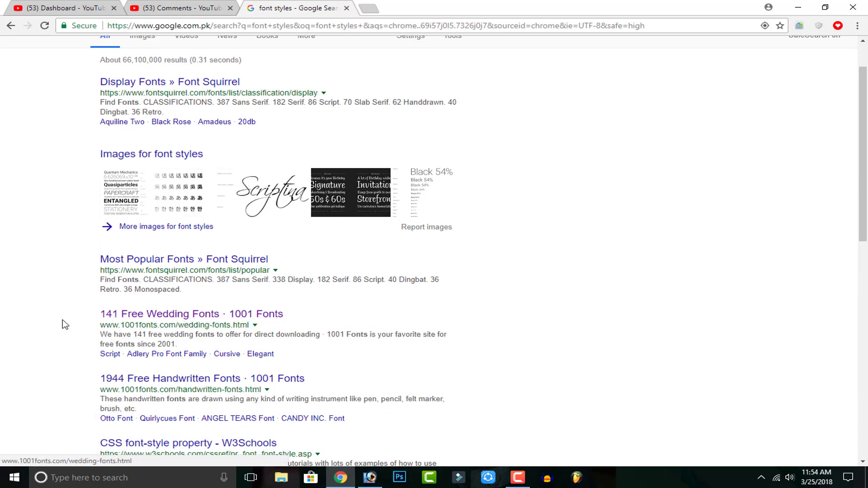
pyautogui.rightClick(153, 314)
pyautogui.click(211, 322)
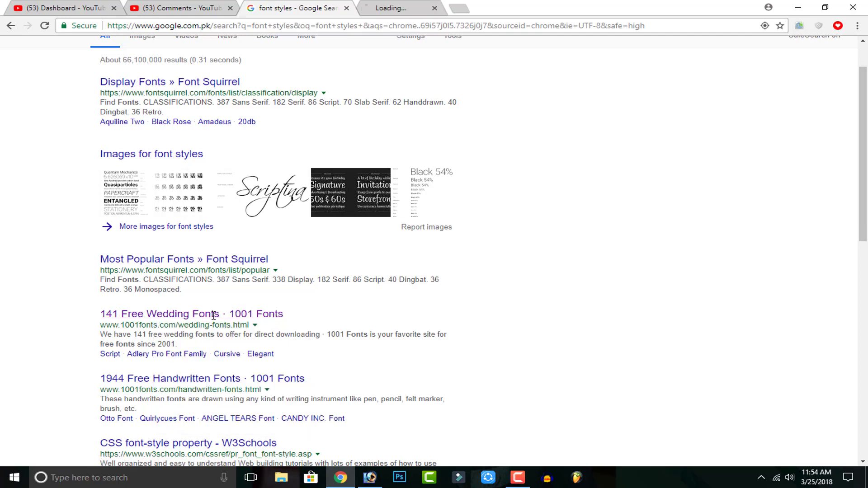
pyautogui.click(347, 8)
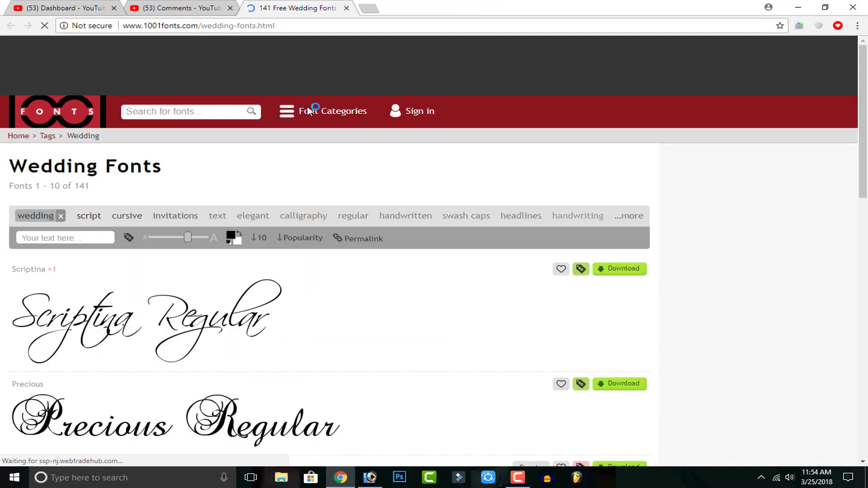
# Filter the wedding fonts by the handwritten tag and browse the listed typefaces.
pyautogui.scroll(-3, 297, 243)
pyautogui.scroll(1, 253, 88)
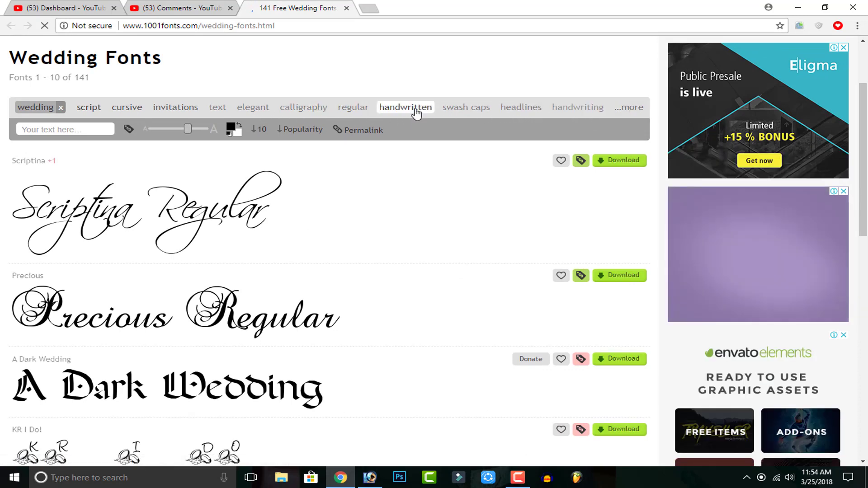
pyautogui.click(413, 111)
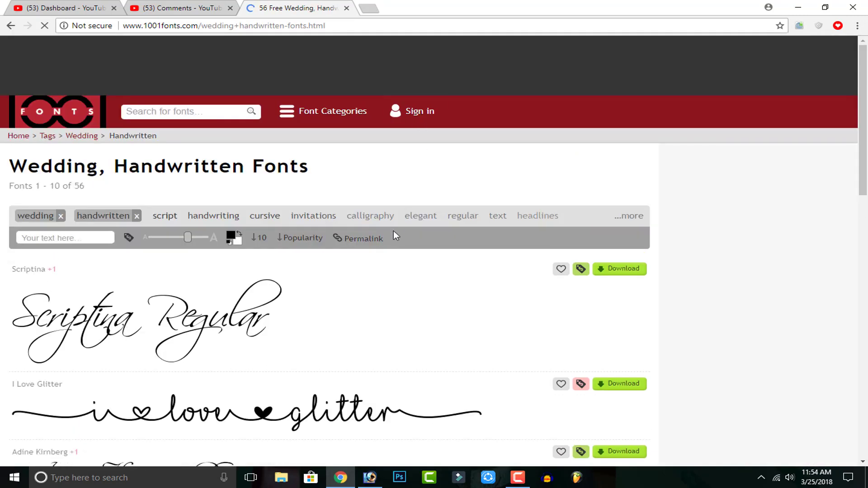
pyautogui.scroll(-3, 393, 233)
pyautogui.scroll(-3, 396, 235)
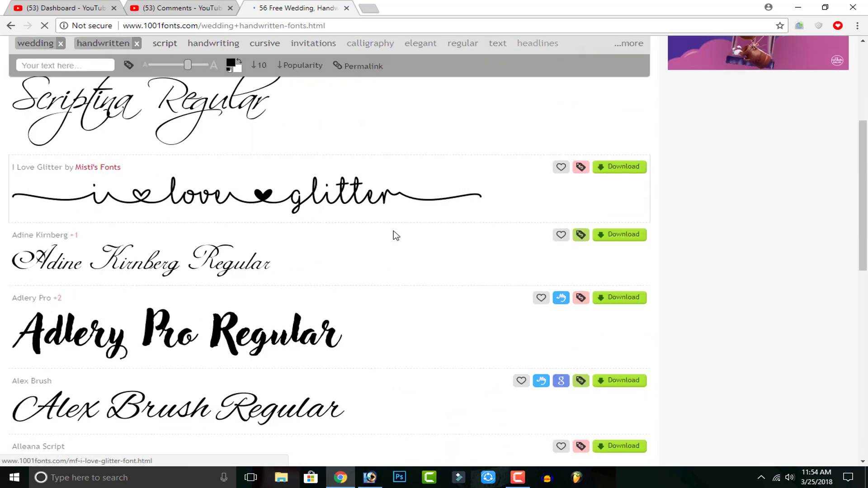
pyautogui.scroll(-2, 139, 186)
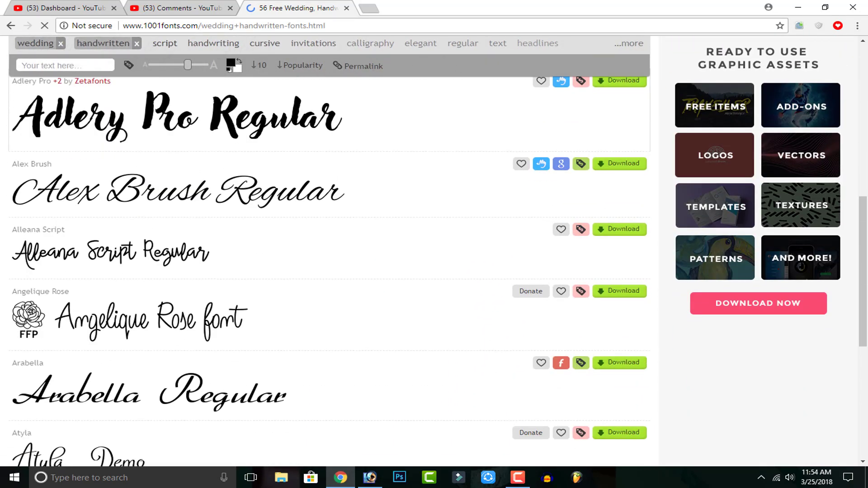
pyautogui.click(370, 477)
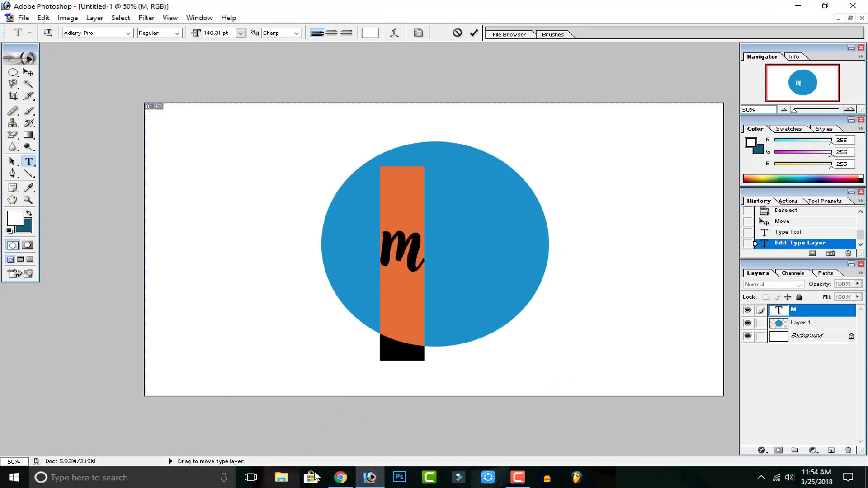
pyautogui.click(341, 477)
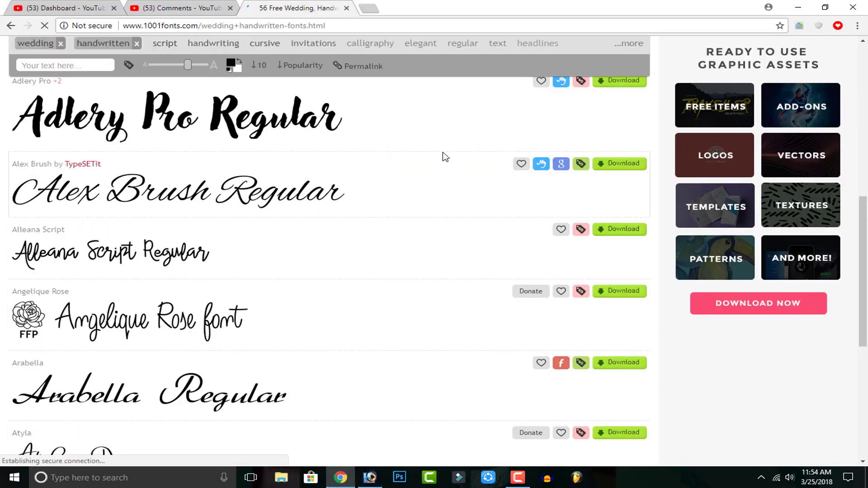
# Download the I Love Glitter font from the wedding font list and open its zip archive.
pyautogui.scroll(4, 77, 176)
pyautogui.scroll(1, 119, 252)
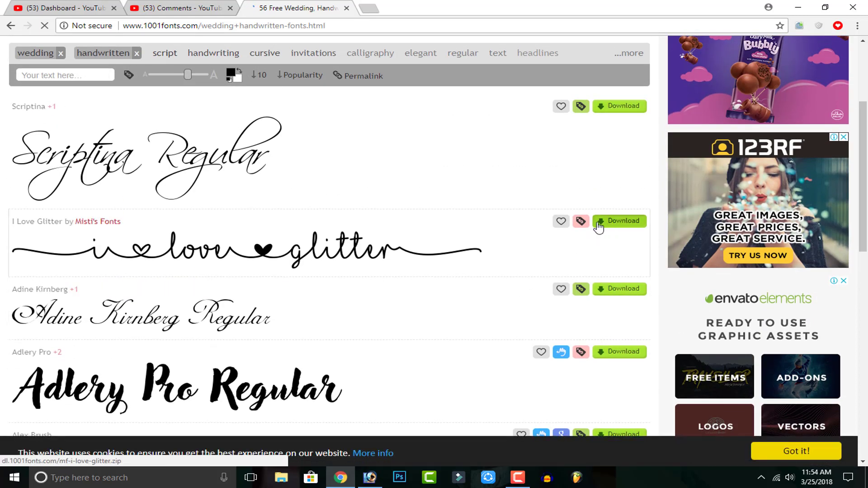
pyautogui.click(423, 276)
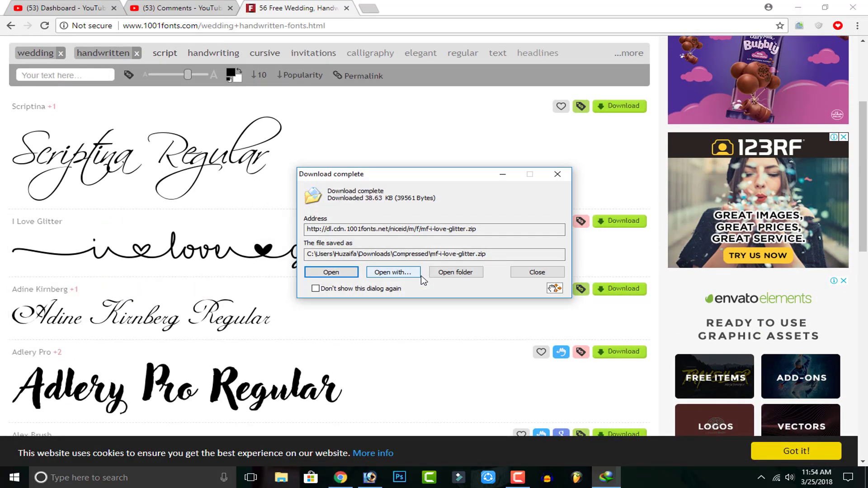
pyautogui.click(348, 272)
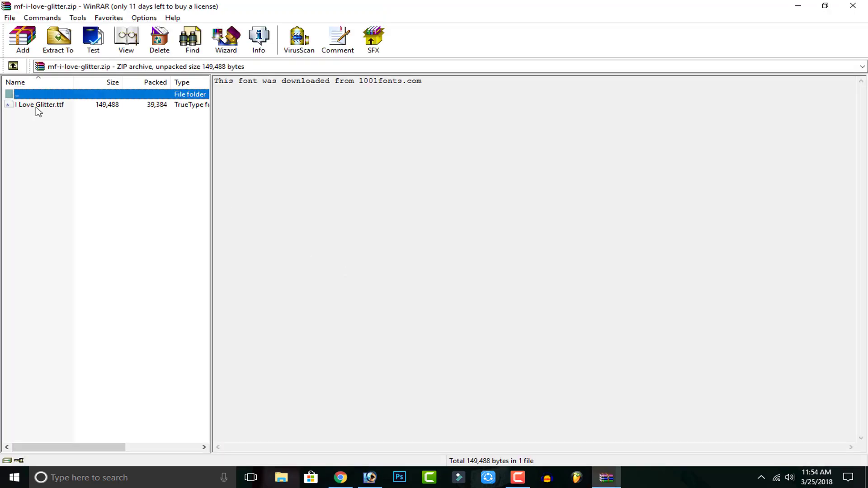
# Install I Love Glitter.ttf from the archive, close the font preview and archive windows, and switch back to Photoshop.
pyautogui.doubleClick(39, 108)
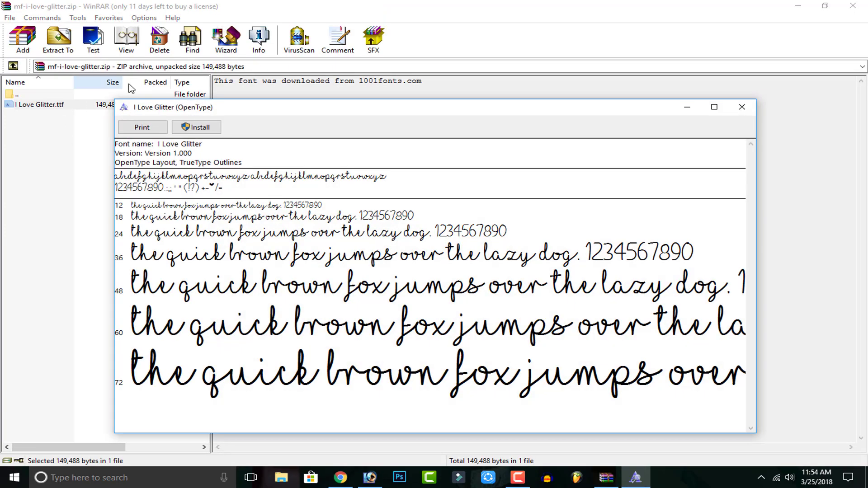
pyautogui.click(196, 127)
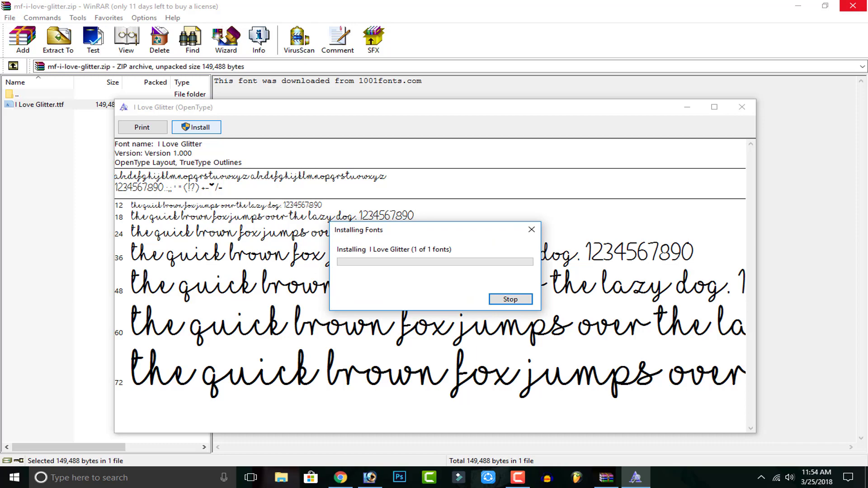
pyautogui.click(853, 6)
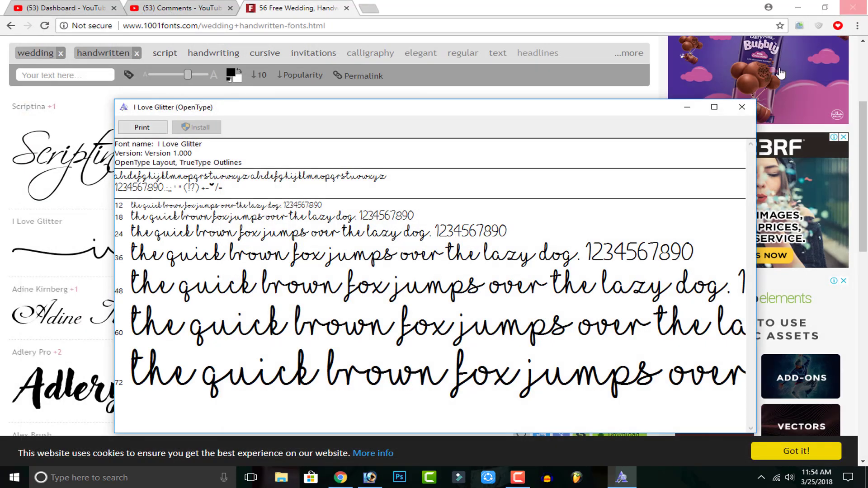
pyautogui.click(742, 107)
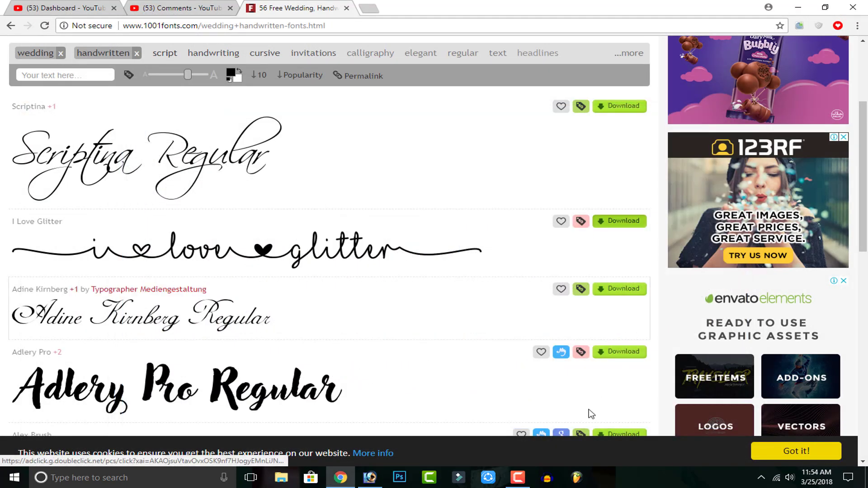
pyautogui.click(370, 477)
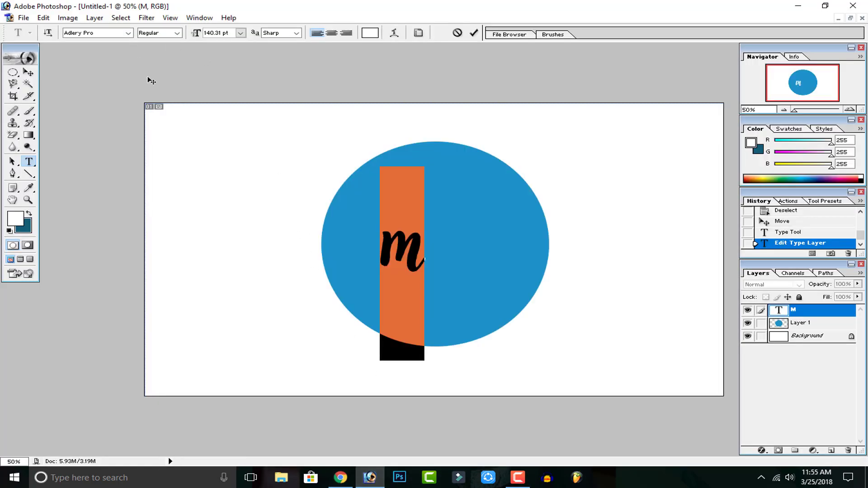
pyautogui.click(77, 34)
pyautogui.write('ITC Franklin Gothic')
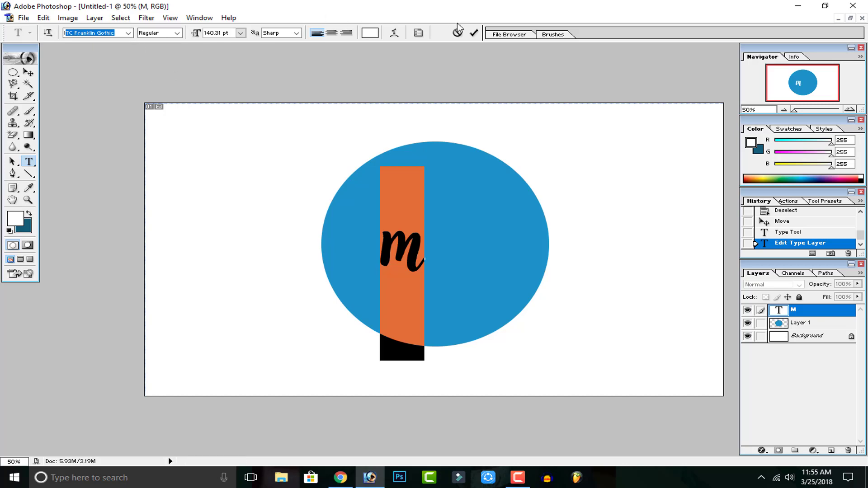
pyautogui.click(458, 34)
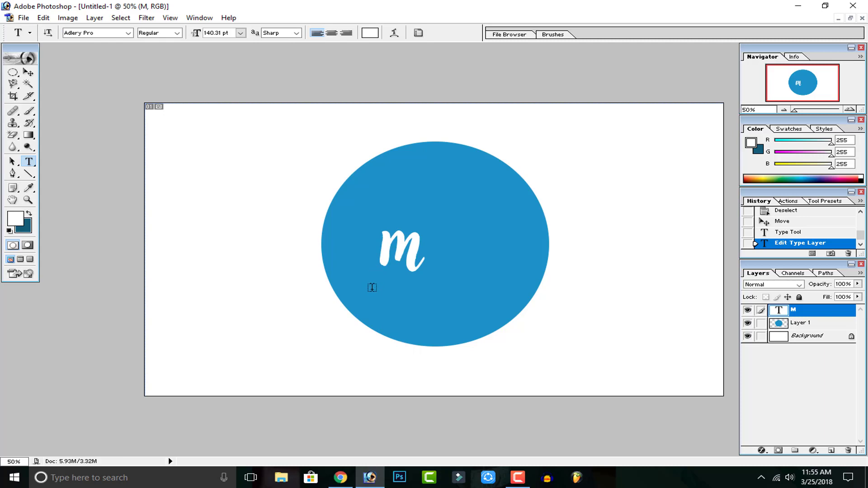
pyautogui.doubleClick(410, 267)
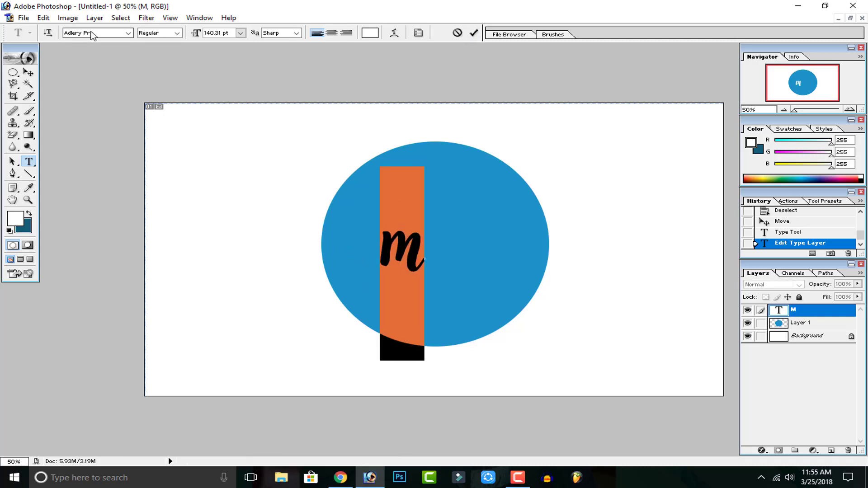
pyautogui.click(92, 33)
pyautogui.write('ITC Franklin Gothic')
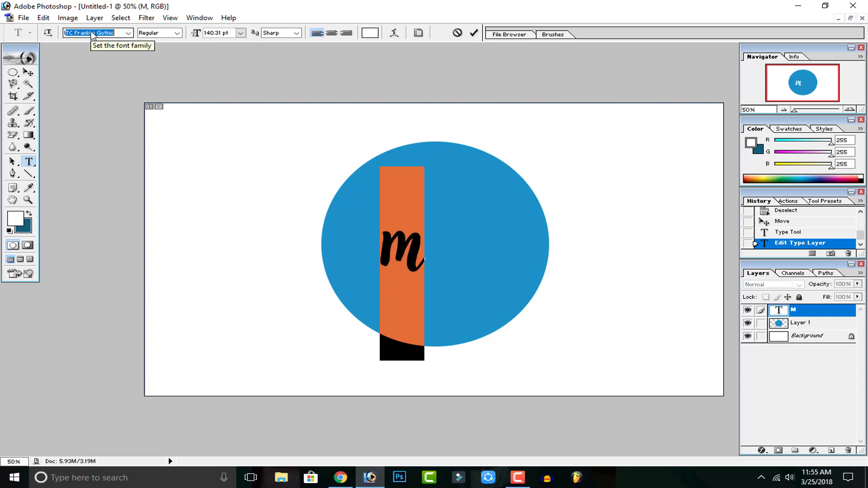
pyautogui.click(457, 32)
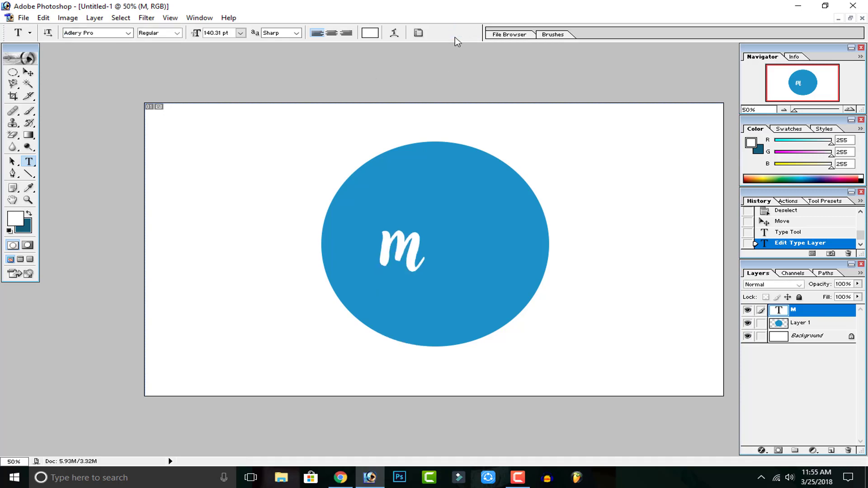
# Enlarge the letter M proportionally to about 438% with Free Transform and position it over the middle of the ellipse.
pyautogui.click(27, 72)
pyautogui.hotkey('ctrl', 't')
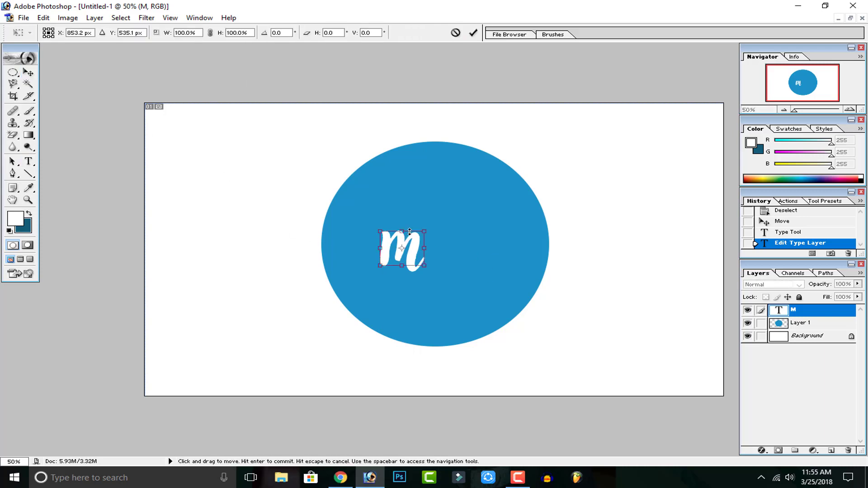
pyautogui.moveTo(423, 227); pyautogui.dragTo(455, 248)
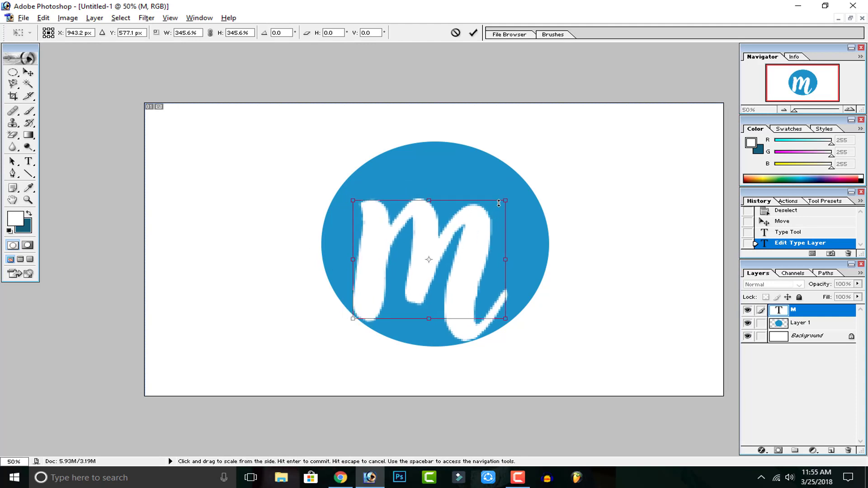
pyautogui.moveTo(501, 201); pyautogui.dragTo(518, 176)
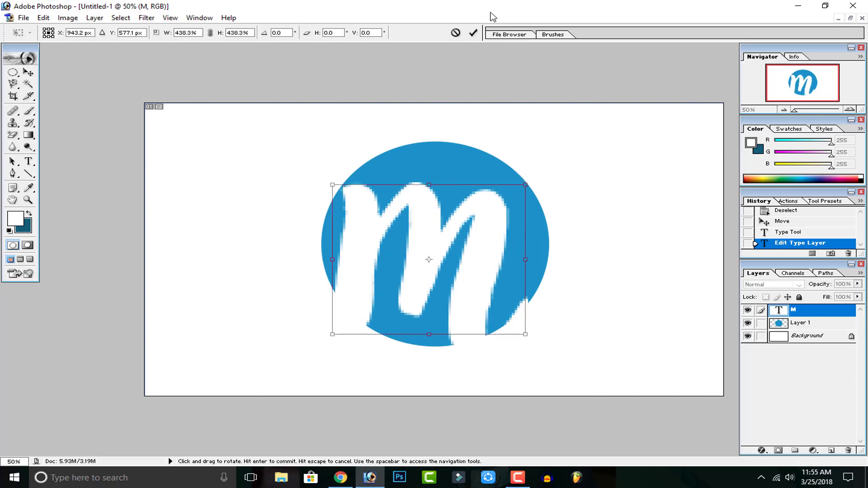
pyautogui.click(473, 32)
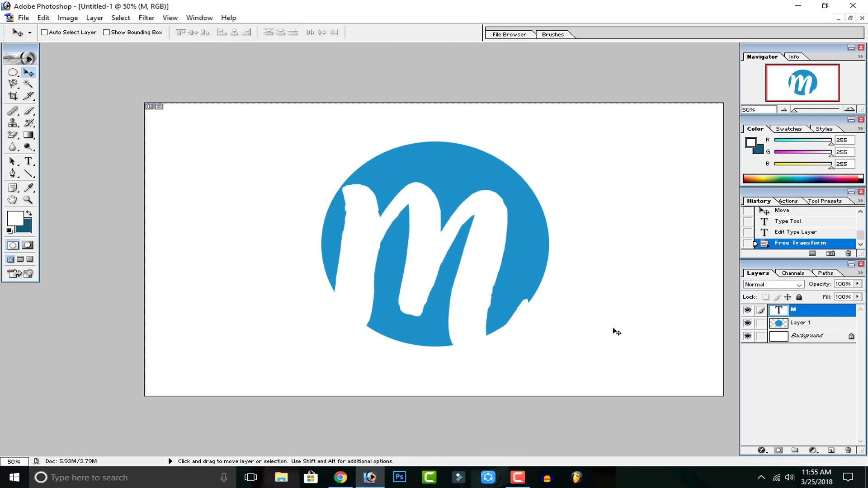
# Outline the lower part of the M and ellipse with the Polygonal Lasso, starting at the letter's upper-left tip.
pyautogui.click(13, 73)
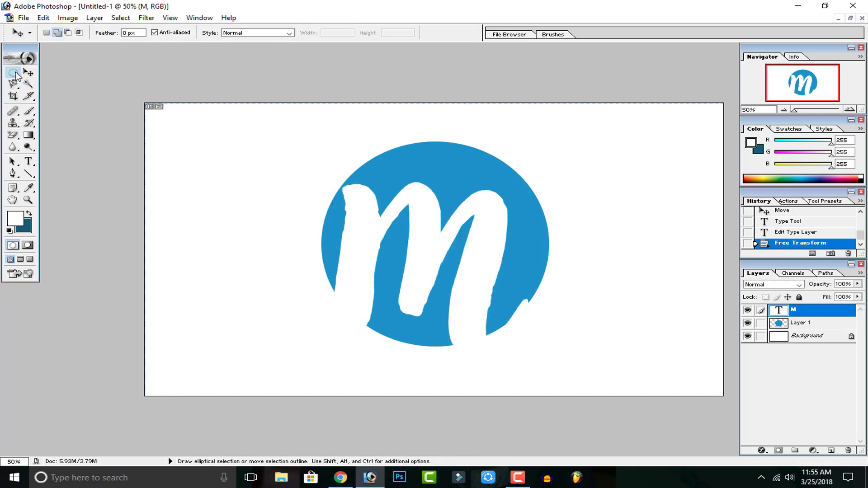
pyautogui.click(12, 83)
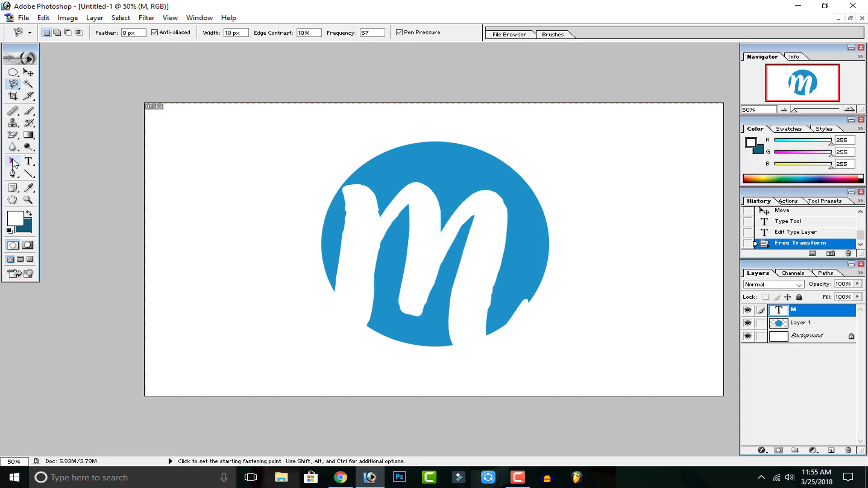
pyautogui.click(28, 84)
pyautogui.click(17, 87)
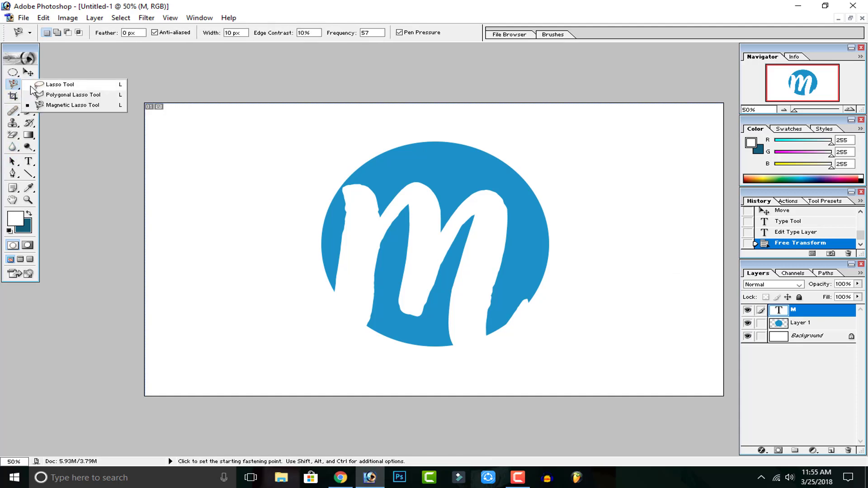
pyautogui.click(64, 93)
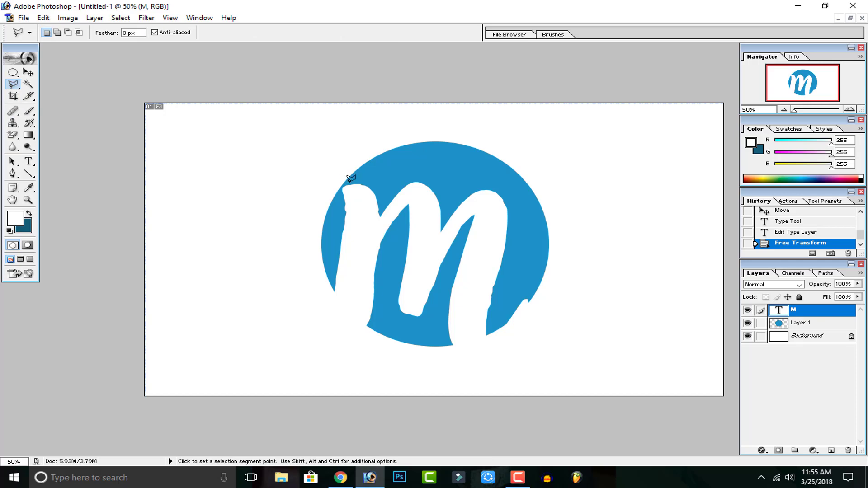
pyautogui.click(345, 186)
pyautogui.click(598, 269)
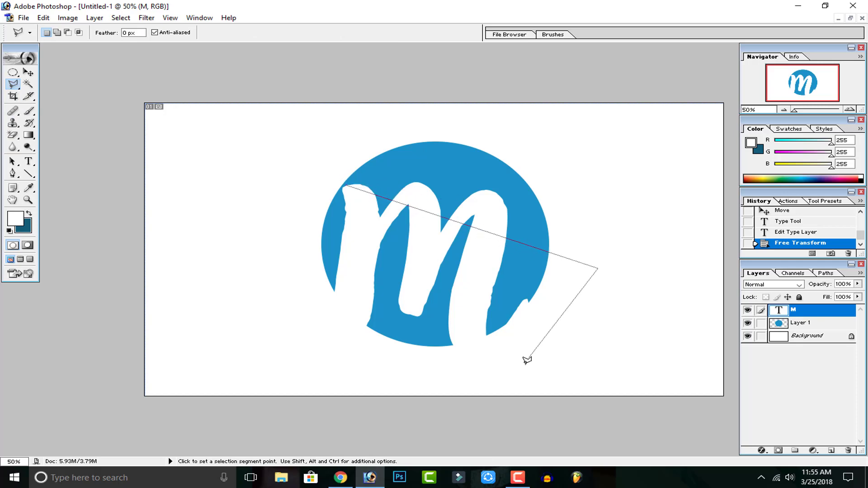
pyautogui.click(509, 383)
pyautogui.click(283, 349)
pyautogui.doubleClick(219, 185)
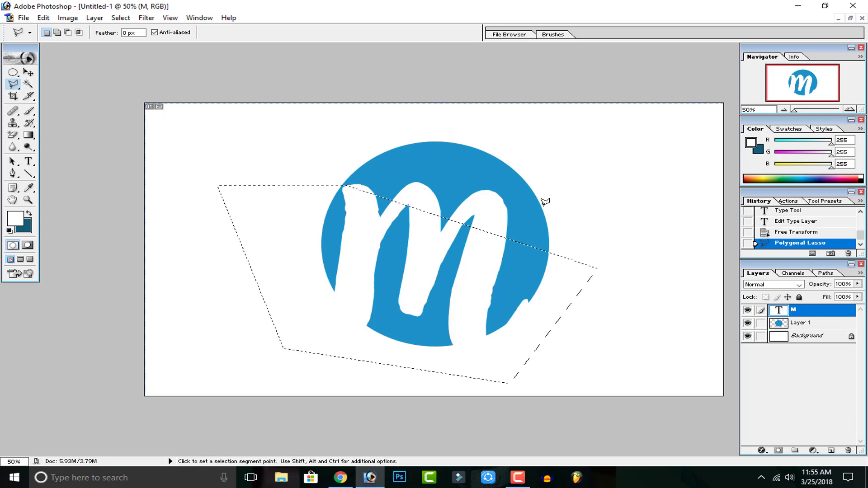
# Extend the lasso selection by adding polygons that cover the tops of the M's middle and right humps.
pyautogui.click(417, 182)
pyautogui.press('Escape')
pyautogui.click(57, 32)
pyautogui.click(416, 183)
pyautogui.doubleClick(354, 247)
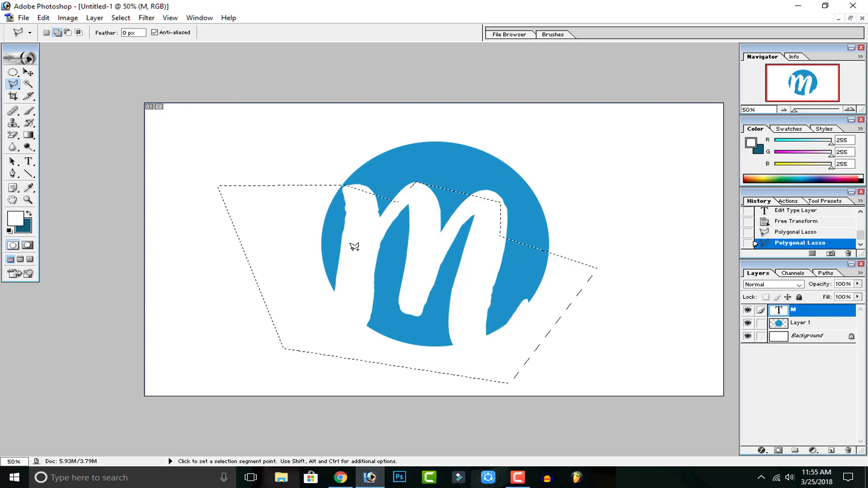
pyautogui.click(495, 191)
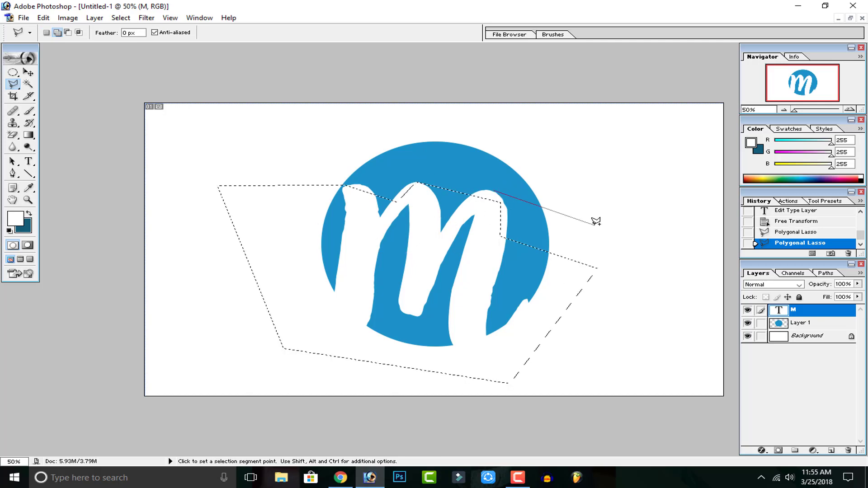
pyautogui.doubleClick(468, 289)
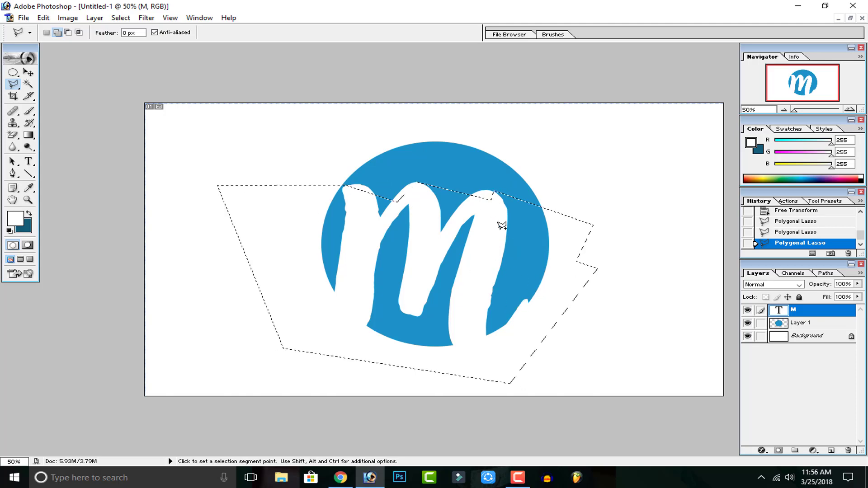
# Add a polygon covering the top of the M's first hump to the lasso selection.
pyautogui.hotkey('ctrl', '+')
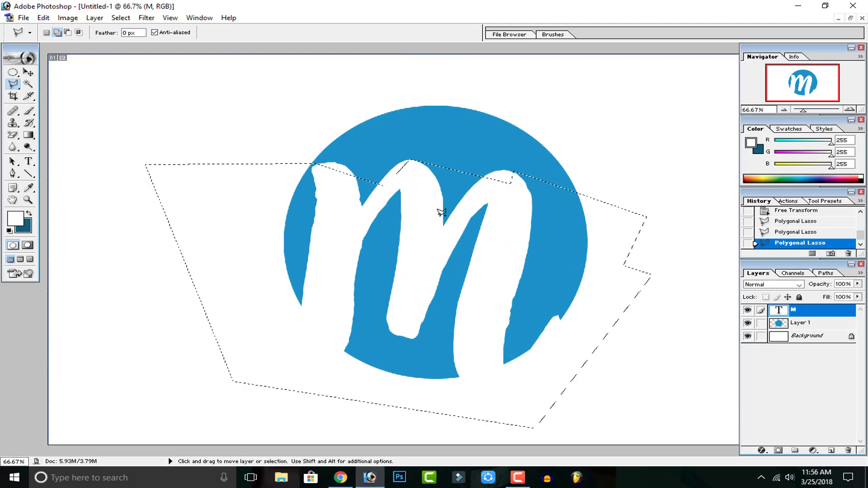
pyautogui.hotkey('ctrl', '+')
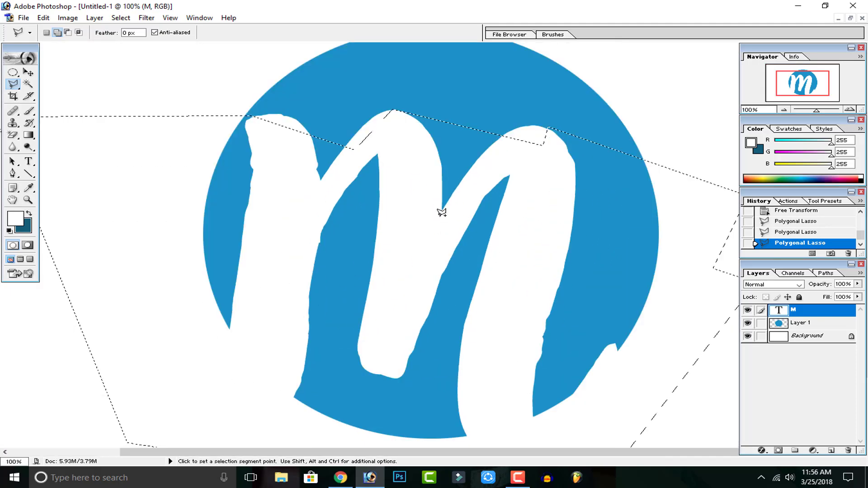
pyautogui.click(277, 115)
pyautogui.click(311, 231)
pyautogui.click(163, 199)
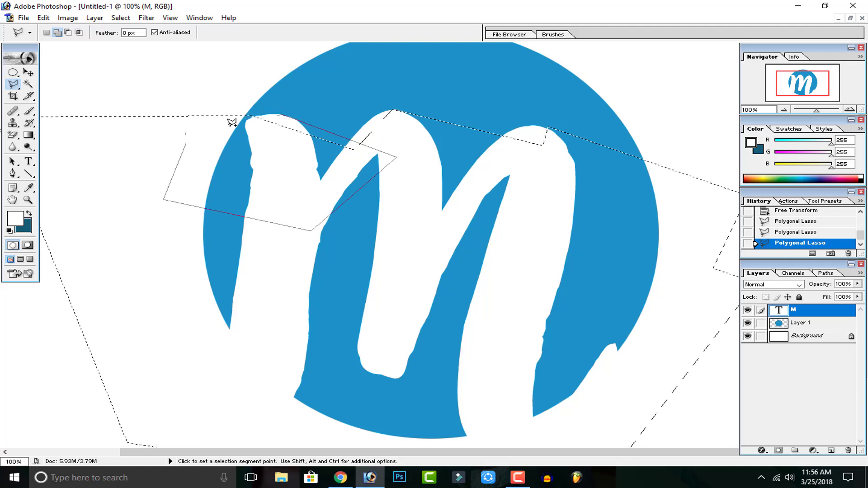
pyautogui.click(242, 112)
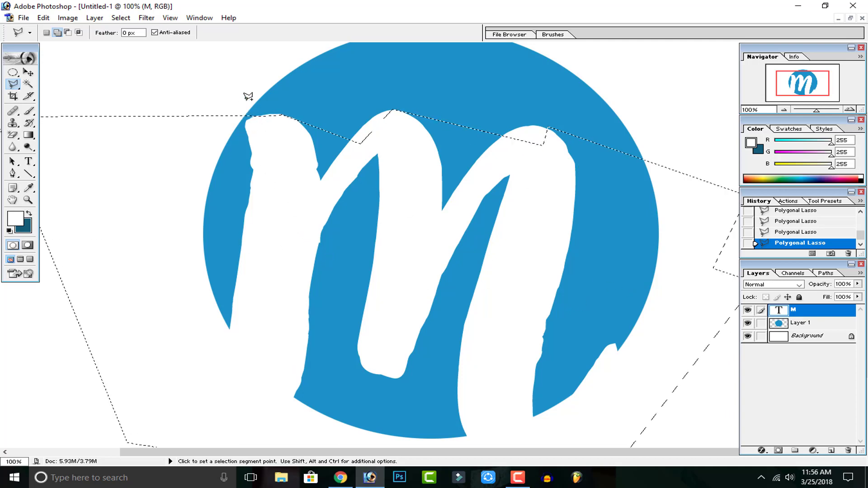
# Subtract the area left of the M's first stem from the selection and activate the Move tool.
pyautogui.hotkey('ctrl', '-')
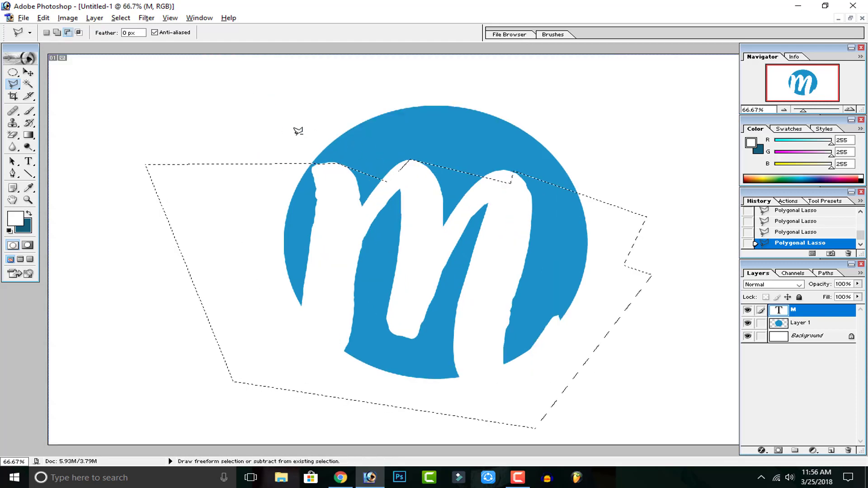
pyautogui.keyDown('alt'); pyautogui.click(310, 135); pyautogui.keyUp('alt')
pyautogui.click(321, 213)
pyautogui.click(312, 322)
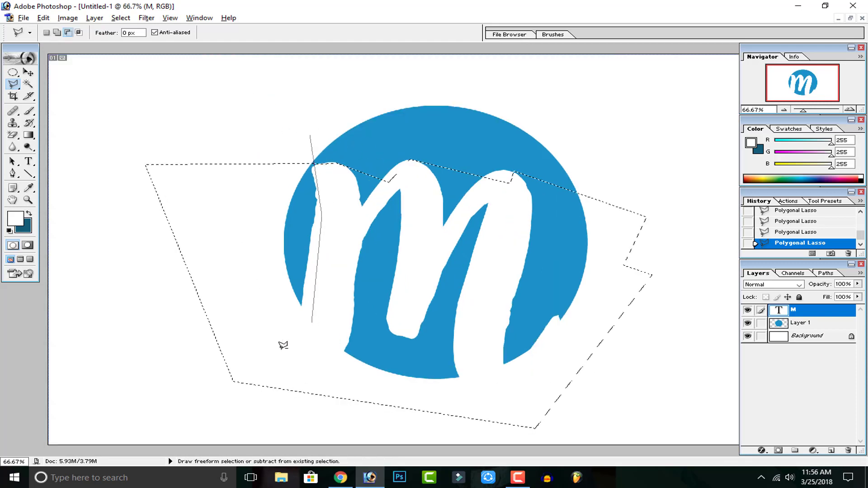
pyautogui.click(199, 408)
pyautogui.click(91, 136)
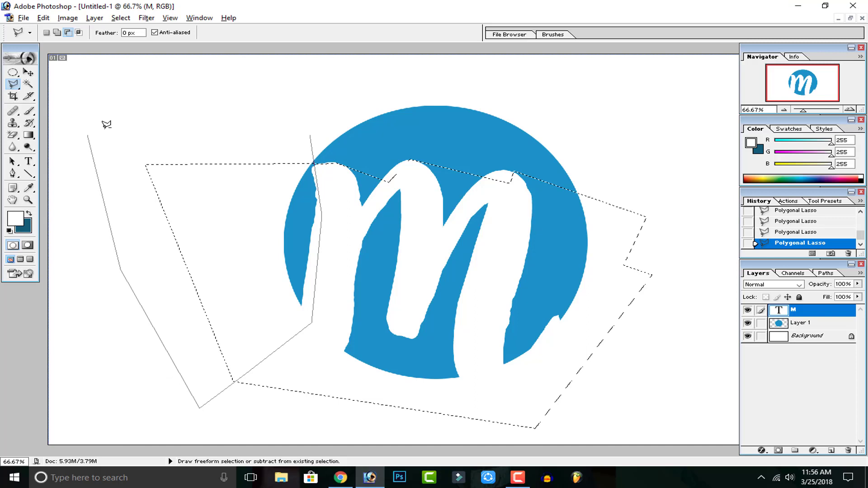
pyautogui.doubleClick(207, 91)
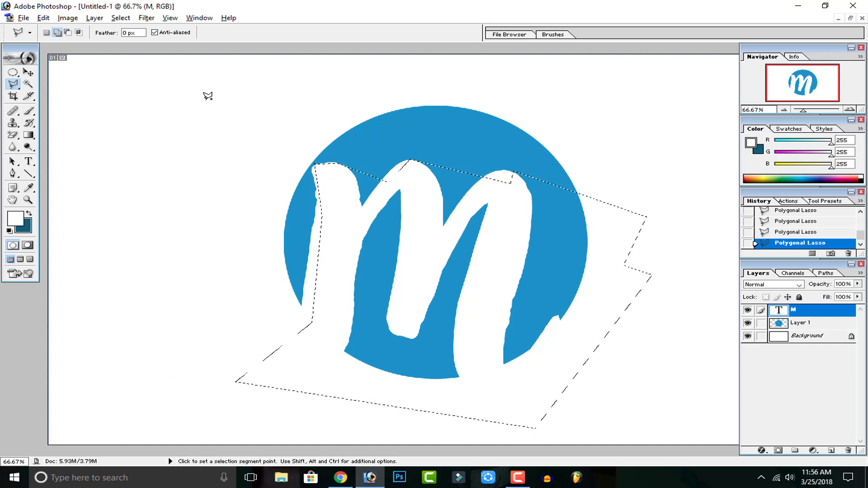
pyautogui.press('v')
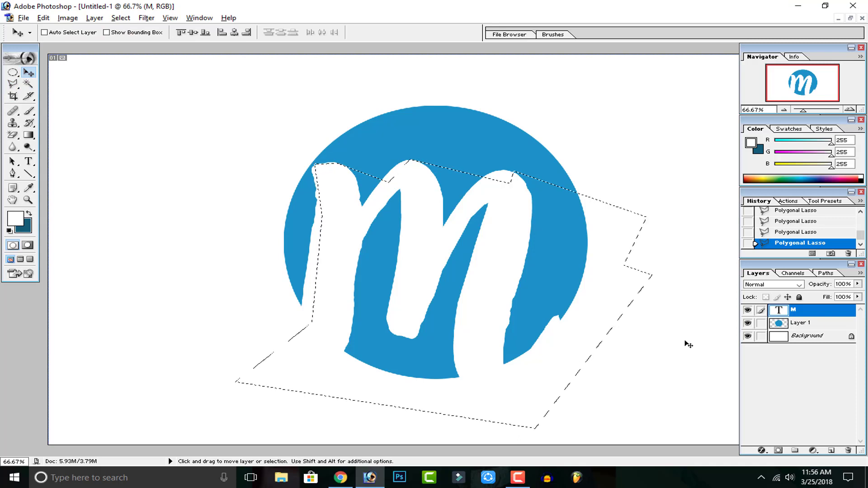
# Add a new layer directly beneath the M text layer and make dark teal (125C75) the foreground colour.
pyautogui.click(831, 450)
pyautogui.moveTo(790, 324); pyautogui.dragTo(789, 335)
pyautogui.click(28, 213)
pyautogui.click(15, 219)
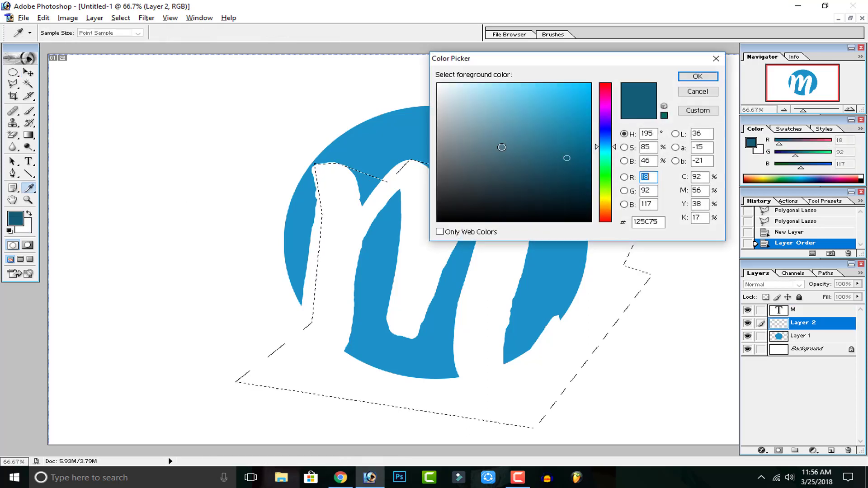
pyautogui.click(699, 77)
pyautogui.press('v')
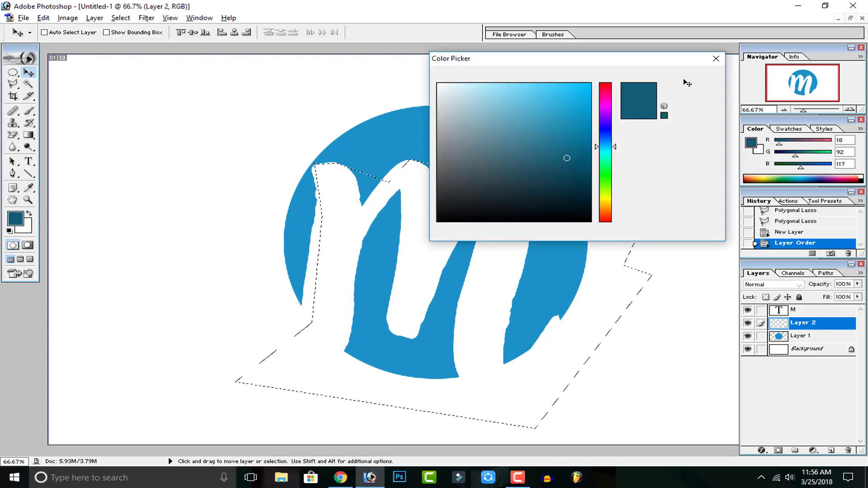
# Replace the white swatch with the ellipse's blue (1B93C7) as the background colour, keeping dark teal as the foreground colour.
pyautogui.click(29, 213)
pyautogui.click(16, 219)
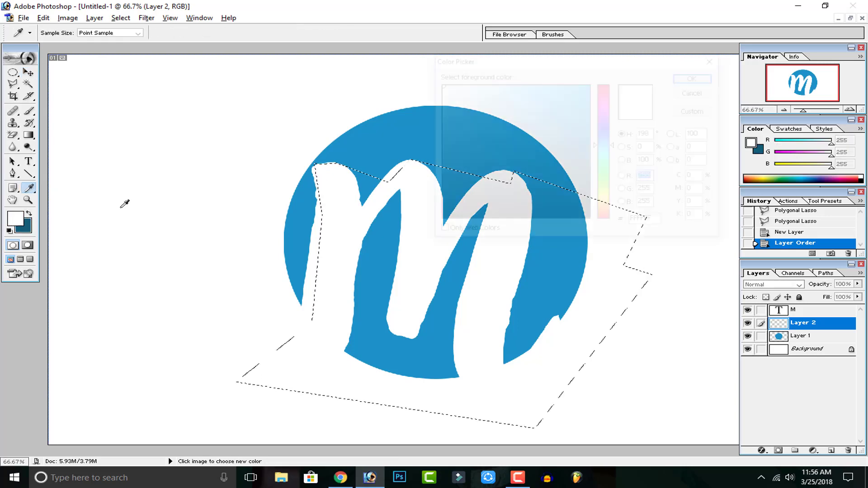
pyautogui.click(424, 137)
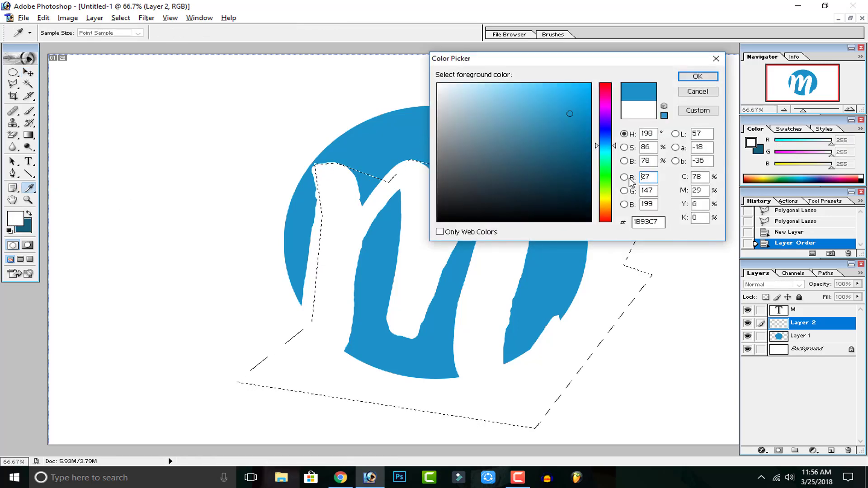
pyautogui.click(708, 78)
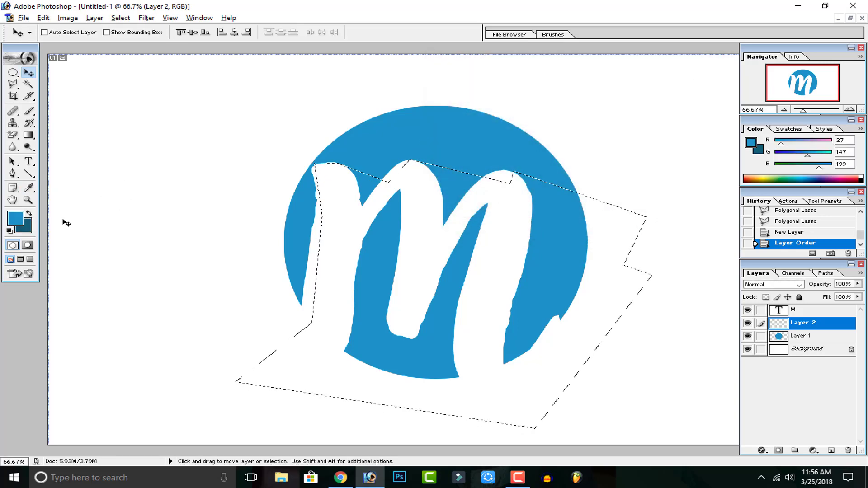
pyautogui.click(29, 213)
# Paint the selected area behind the M dark teal on Layer 2 with the 175 px brush and deselect.
pyautogui.click(29, 111)
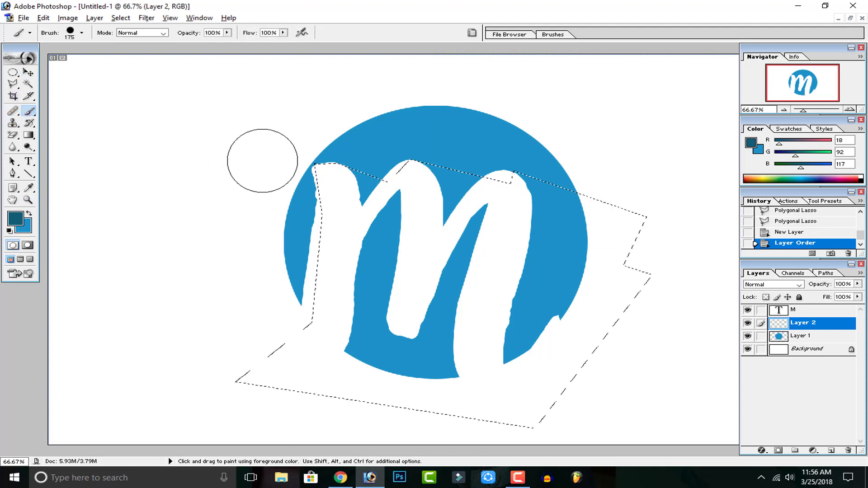
pyautogui.moveTo(455, 205); pyautogui.dragTo(405, 212)
pyautogui.moveTo(437, 183)
pyautogui.mouseDown()
pyautogui.moveTo(552, 289)
pyautogui.moveTo(510, 357)
pyautogui.mouseUp()
pyautogui.hotkey('ctrl', 'z')
pyautogui.click(531, 214)
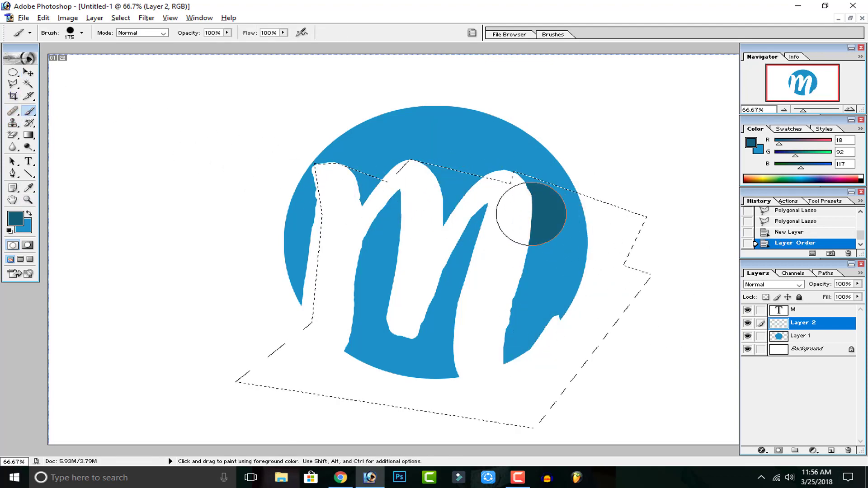
pyautogui.moveTo(531, 214)
pyautogui.mouseDown()
pyautogui.moveTo(505, 195)
pyautogui.moveTo(551, 206)
pyautogui.moveTo(558, 227)
pyautogui.moveTo(545, 288)
pyautogui.moveTo(524, 337)
pyautogui.moveTo(493, 348)
pyautogui.moveTo(473, 290)
pyautogui.moveTo(487, 206)
pyautogui.moveTo(369, 201)
pyautogui.moveTo(397, 347)
pyautogui.moveTo(395, 382)
pyautogui.moveTo(561, 342)
pyautogui.moveTo(569, 267)
pyautogui.moveTo(502, 211)
pyautogui.moveTo(565, 214)
pyautogui.moveTo(313, 338)
pyautogui.moveTo(324, 344)
pyautogui.moveTo(313, 369)
pyautogui.moveTo(376, 332)
pyautogui.mouseUp()
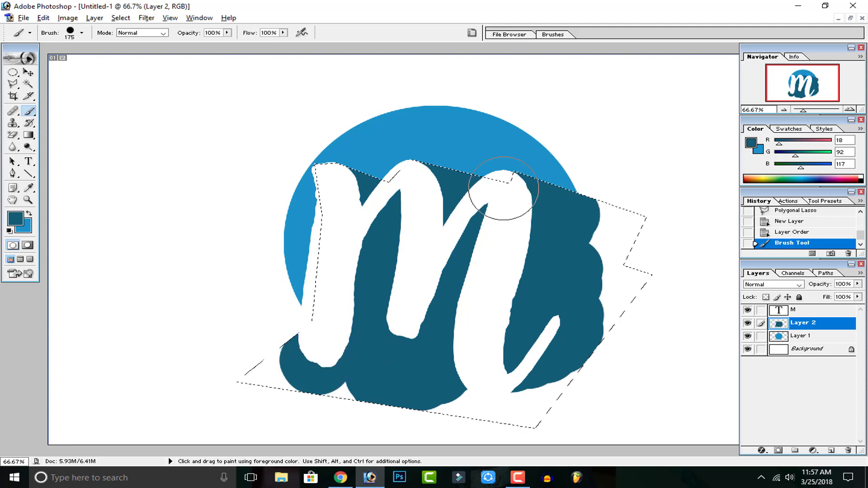
pyautogui.click(28, 72)
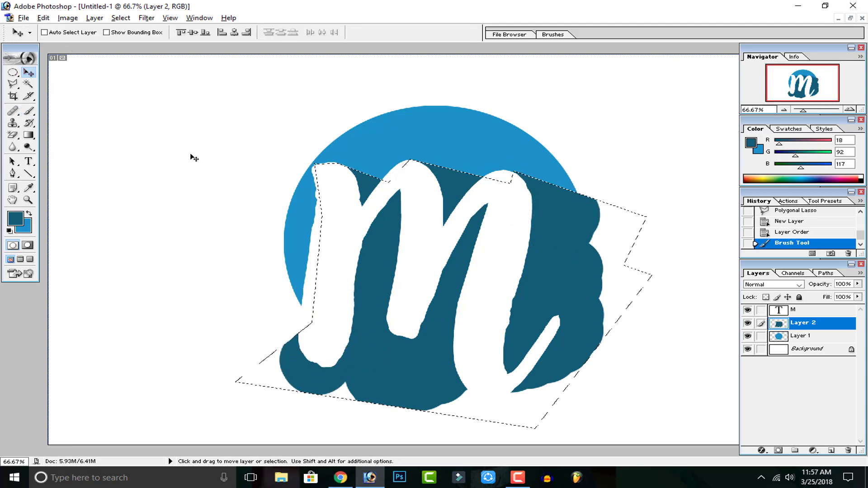
pyautogui.hotkey('ctrl', 'd')
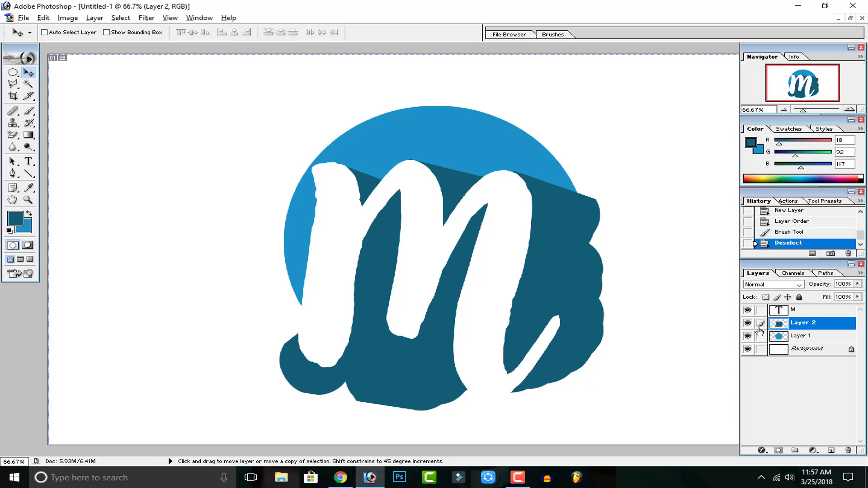
# Clip the dark teal layer to the ellipse layer and check the logo at a smaller view size.
pyautogui.moveTo(782, 324); pyautogui.dragTo(790, 331)
pyautogui.keyDown('alt'); pyautogui.click(790, 331); pyautogui.keyUp('alt')
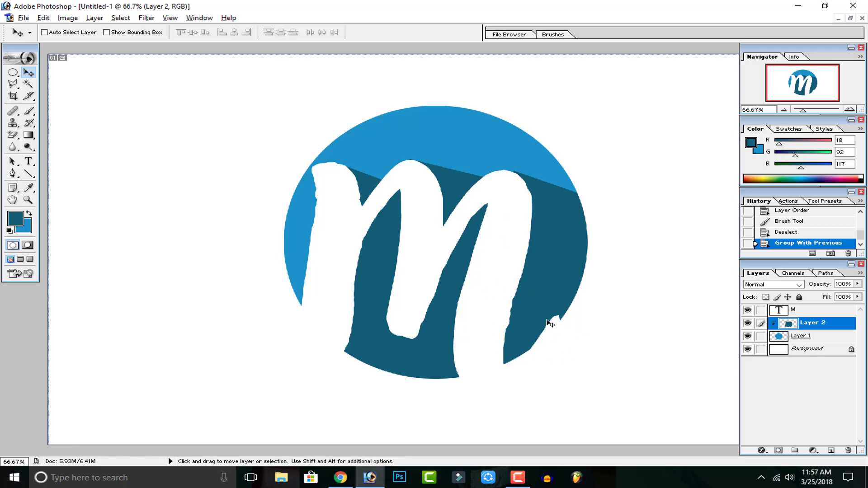
pyautogui.hotkey('ctrl', '-')
pyautogui.hotkey('ctrl', '-')
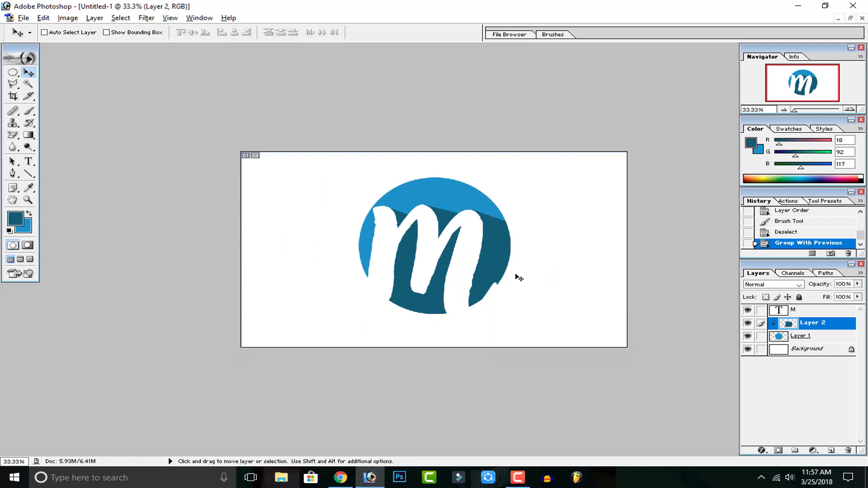
pyautogui.hotkey('ctrl', '+')
pyautogui.hotkey('ctrl', '+')
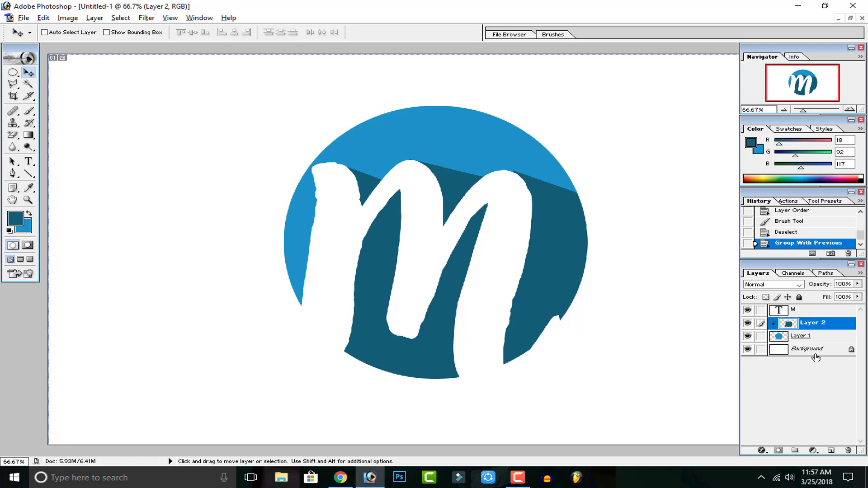
# Delete the dark teal Layer 2 and try a drop shadow on the M with a distance of 46 px.
pyautogui.click(848, 449)
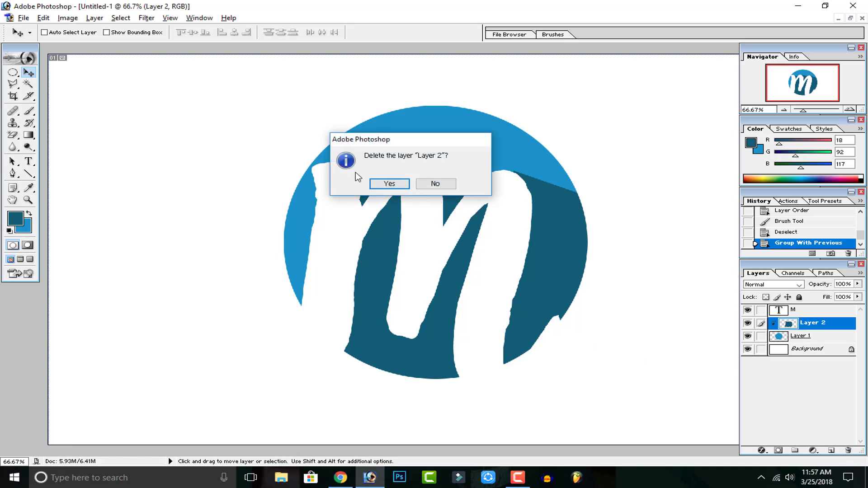
pyautogui.click(374, 183)
pyautogui.click(779, 312)
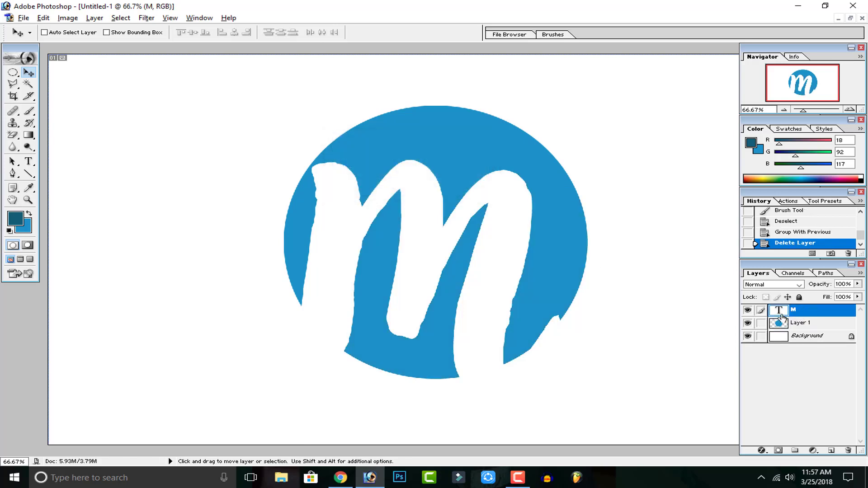
pyautogui.rightClick(781, 316)
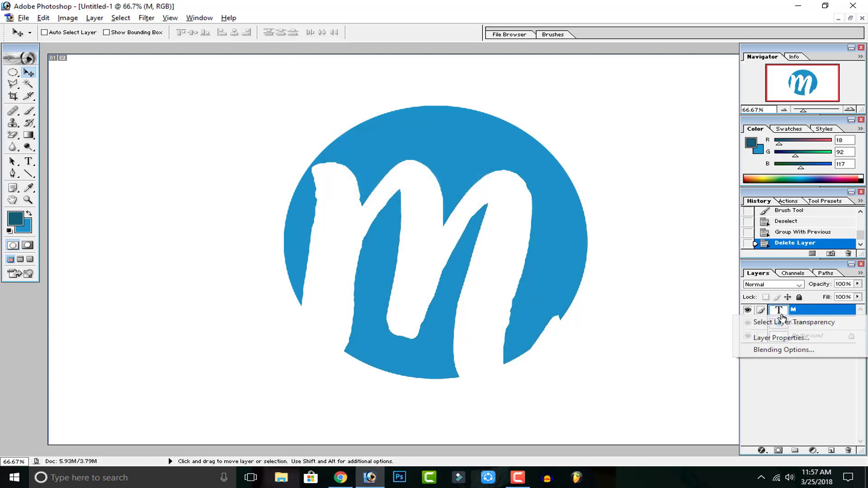
pyautogui.click(788, 352)
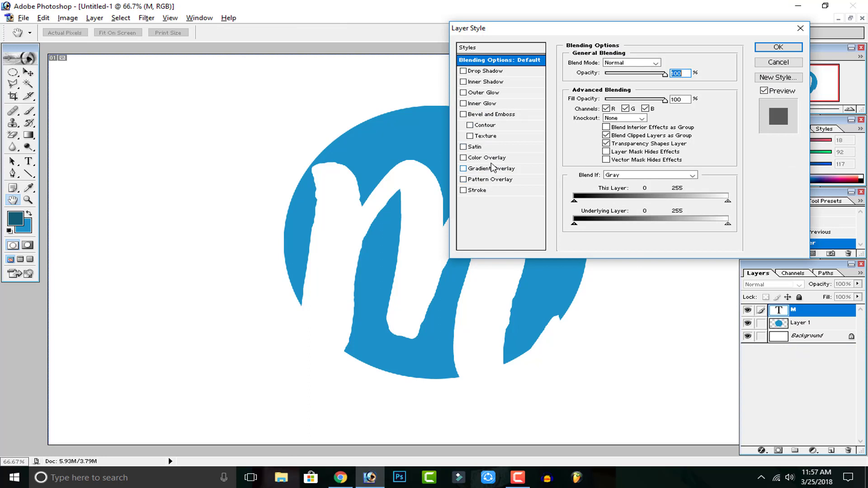
pyautogui.click(514, 73)
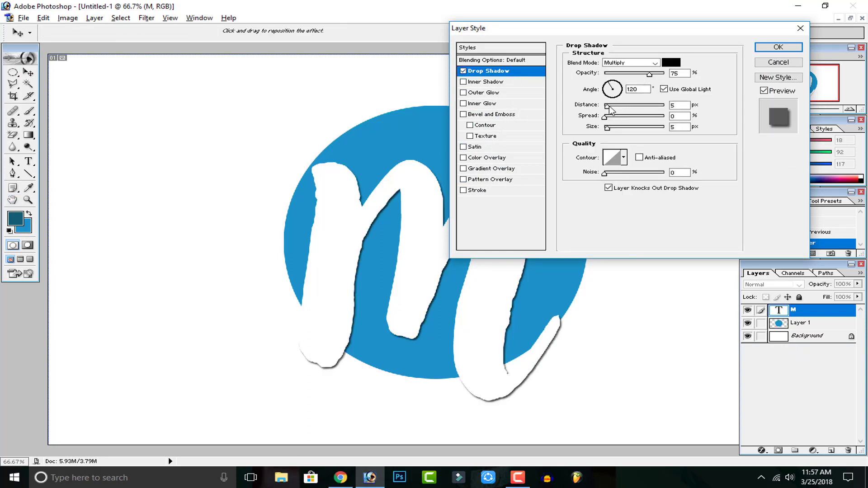
pyautogui.moveTo(607, 105); pyautogui.dragTo(633, 111)
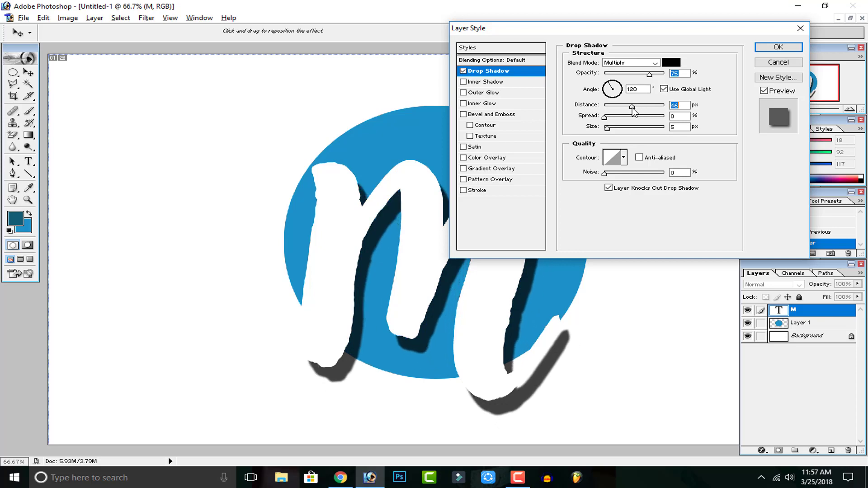
pyautogui.moveTo(616, 28); pyautogui.dragTo(671, 22)
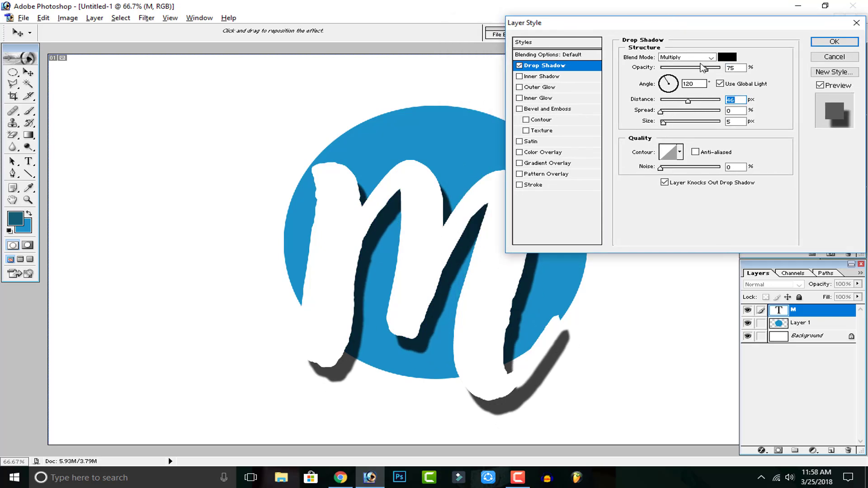
# Try a dark teal drop shadow with 100% opacity, 258 px distance, 100% spread and about 200 px size, and discard the style.
pyautogui.click(727, 57)
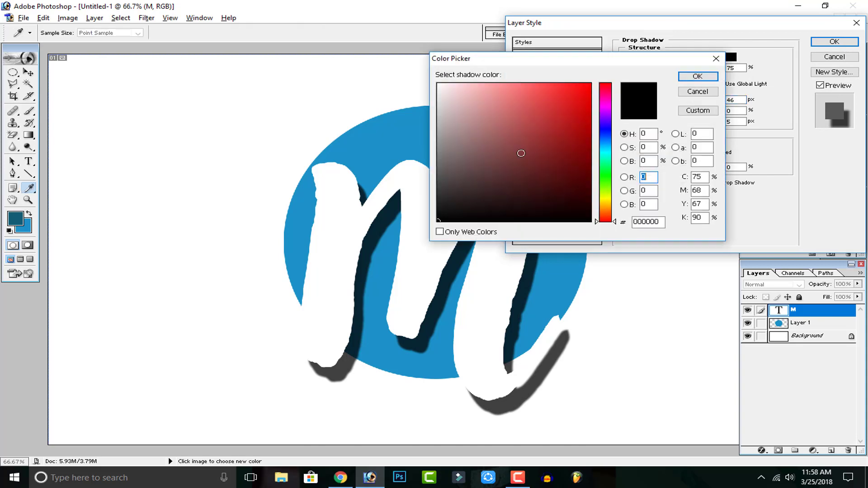
pyautogui.click(14, 218)
pyautogui.click(698, 77)
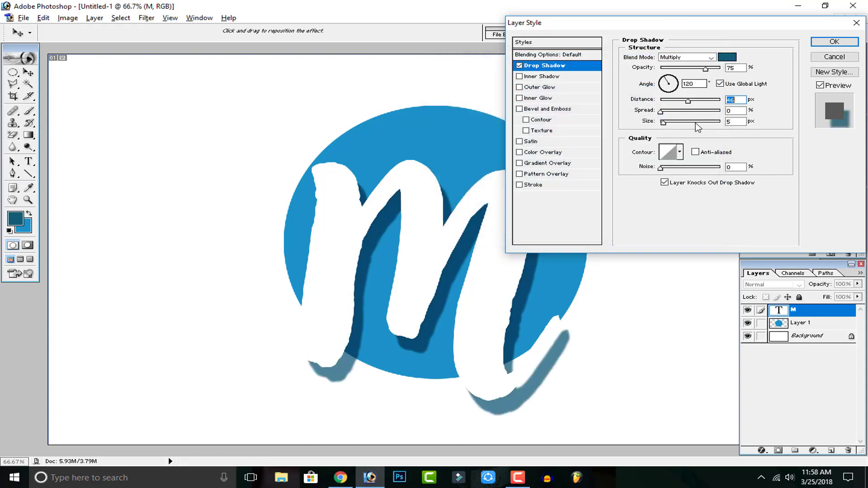
pyautogui.doubleClick(733, 68)
pyautogui.write('100')
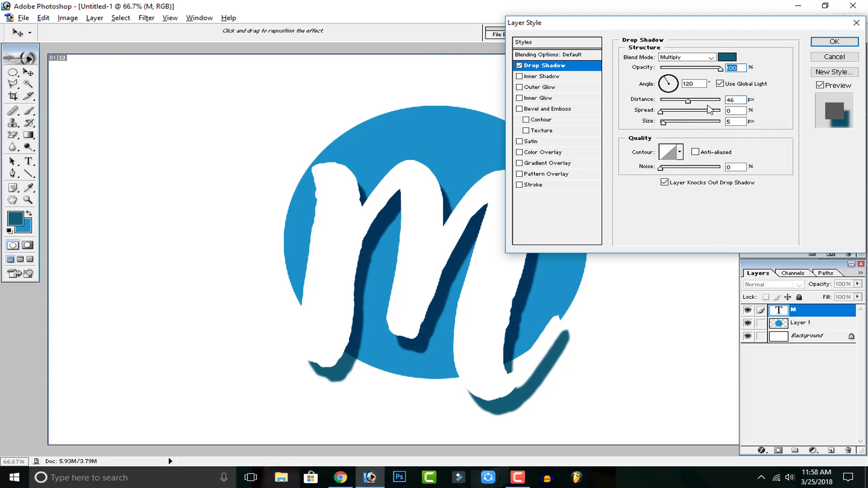
pyautogui.moveTo(688, 101); pyautogui.dragTo(714, 100)
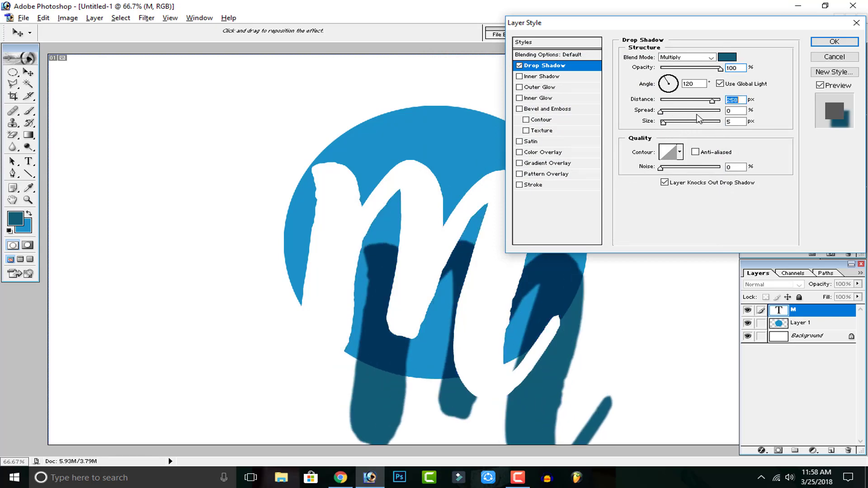
pyautogui.moveTo(661, 111); pyautogui.dragTo(715, 114)
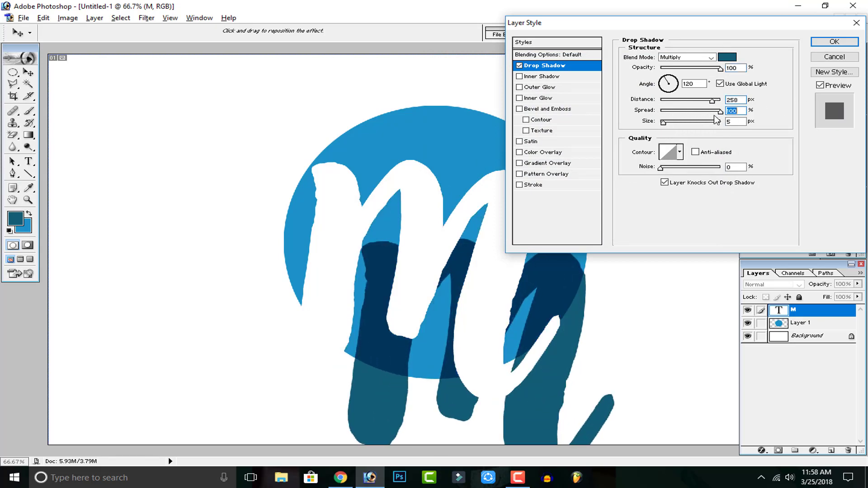
pyautogui.moveTo(662, 122); pyautogui.dragTo(708, 121)
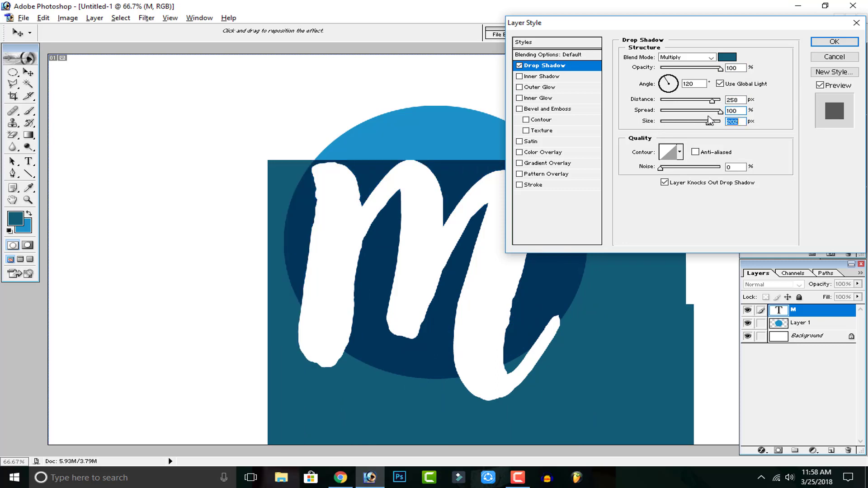
pyautogui.click(834, 57)
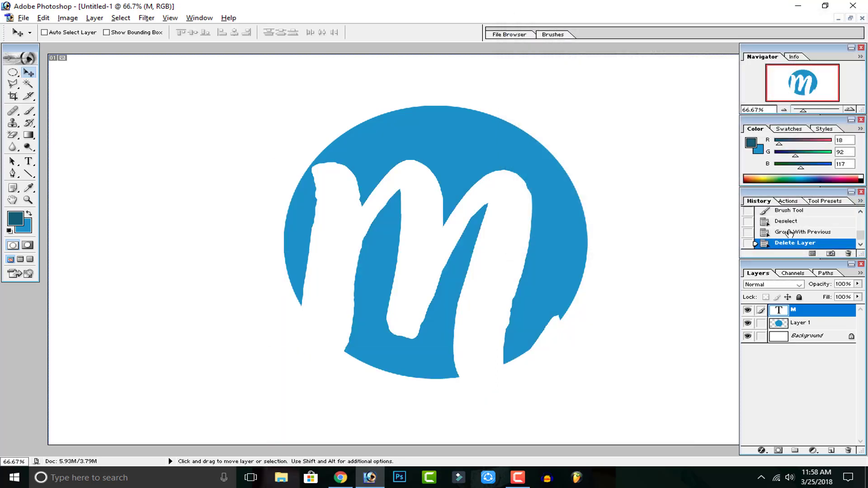
# Restore the deleted layer from the Group With Previous history state and release it from the ellipse layer.
pyautogui.scroll(1, 795, 243)
pyautogui.scroll(-1, 796, 243)
pyautogui.click(780, 231)
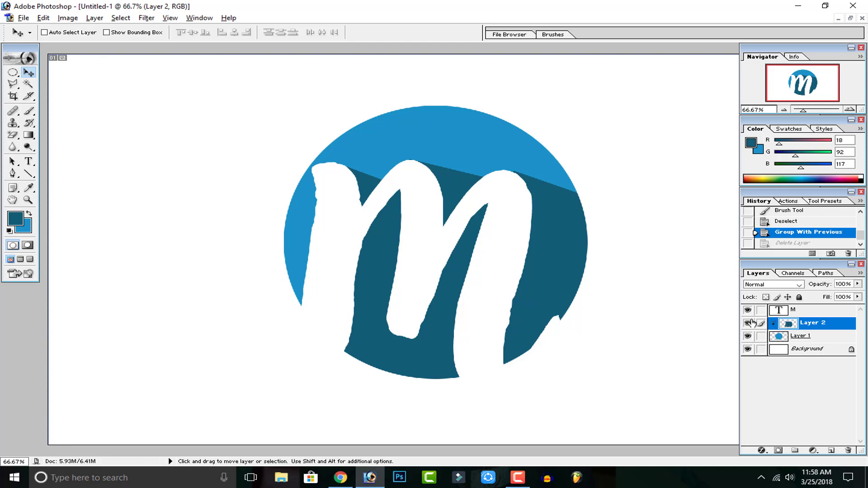
pyautogui.press('alt')
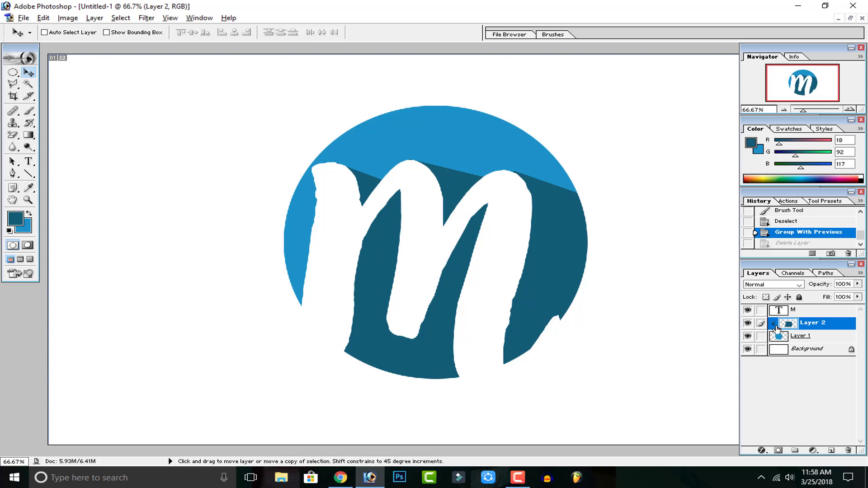
pyautogui.keyDown('alt'); pyautogui.click(784, 329); pyautogui.keyUp('alt')
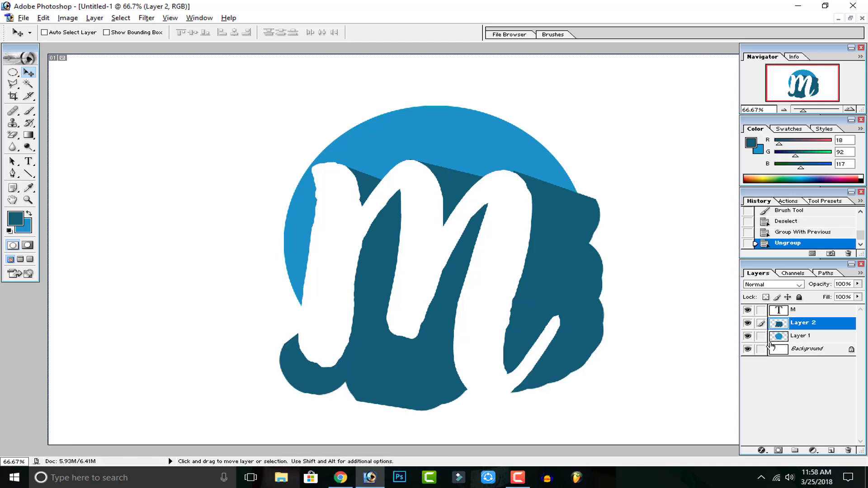
# Load the ellipse layer's transparency as a selection and make the dark teal Layer 2 active.
pyautogui.click(778, 339)
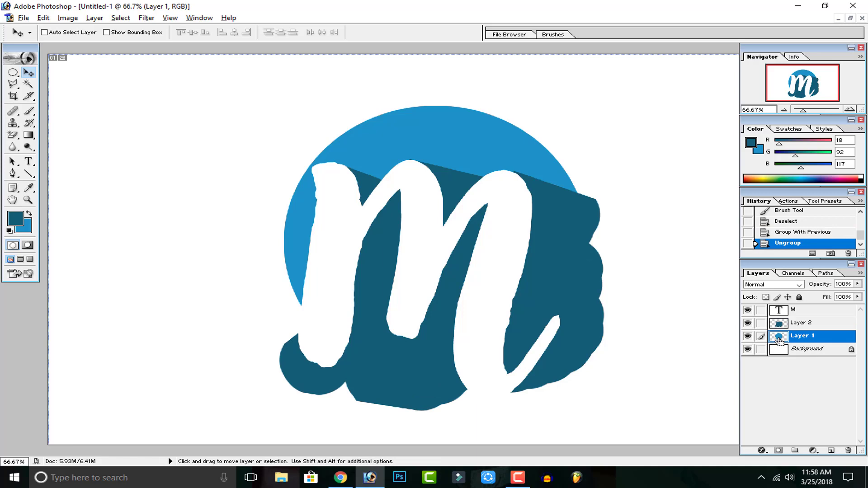
pyautogui.rightClick(779, 340)
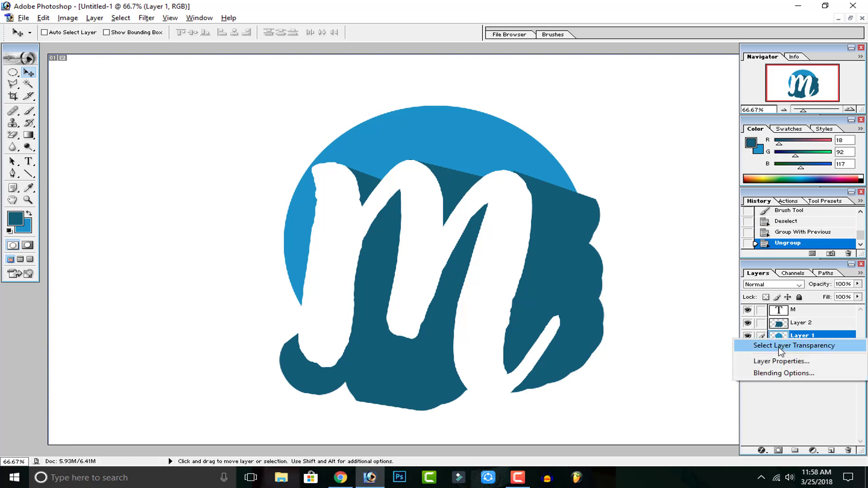
pyautogui.click(779, 347)
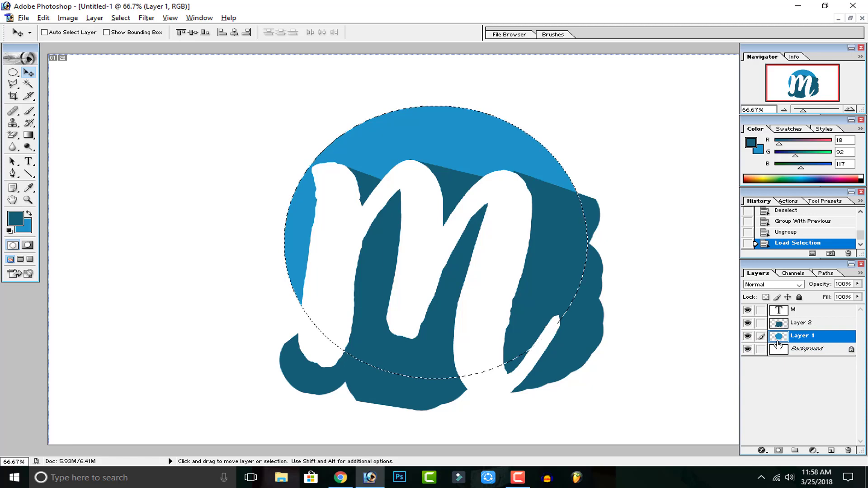
pyautogui.rightClick(778, 341)
pyautogui.click(702, 369)
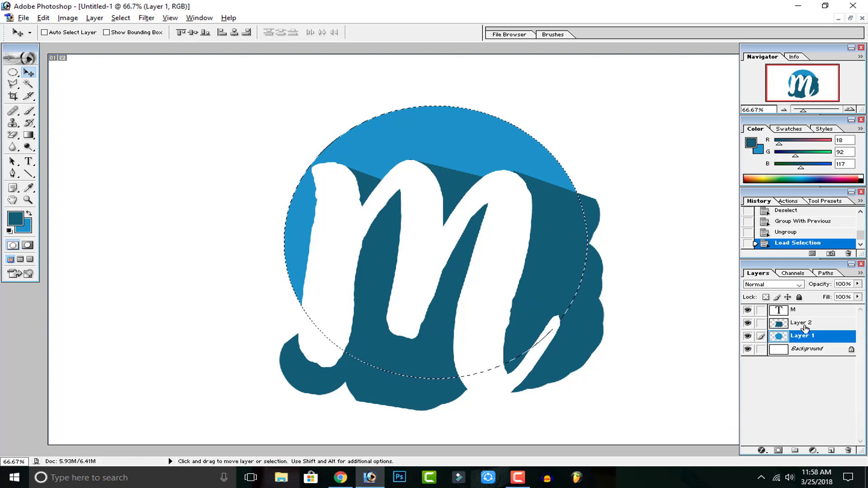
pyautogui.click(805, 326)
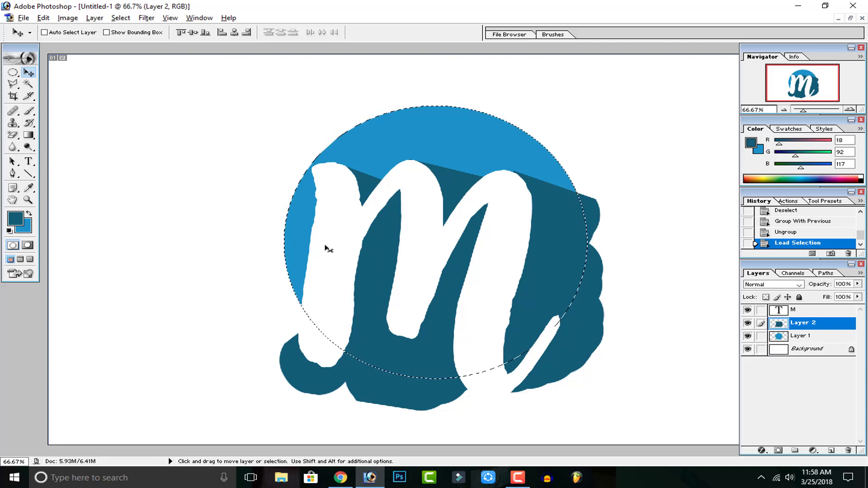
# Invert the ellipse selection and cut the dark teal Layer 2 pixels outside the ellipse.
pyautogui.click(18, 83)
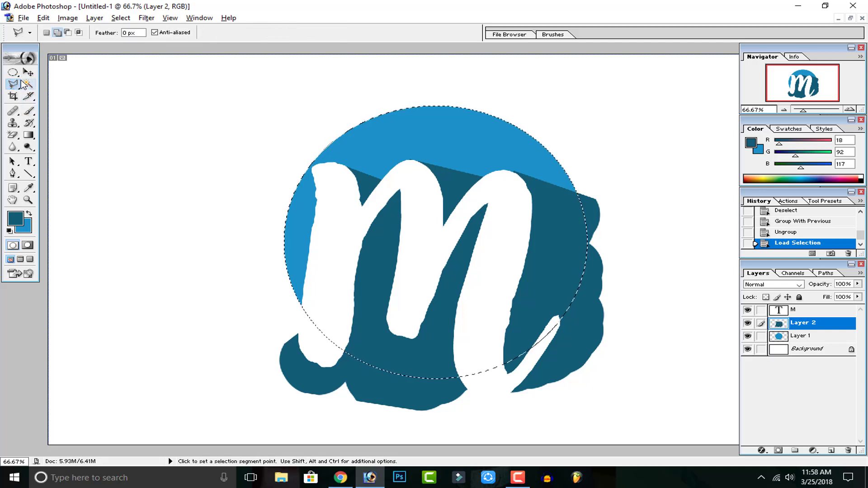
pyautogui.rightClick(419, 197)
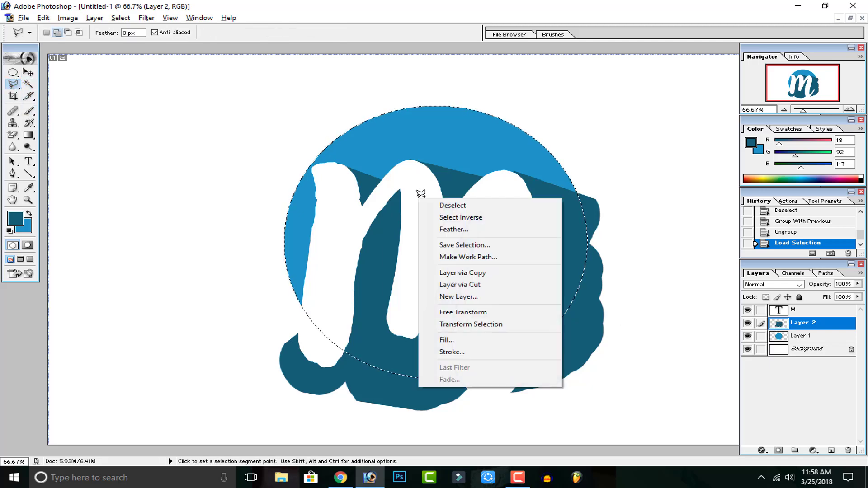
pyautogui.click(452, 213)
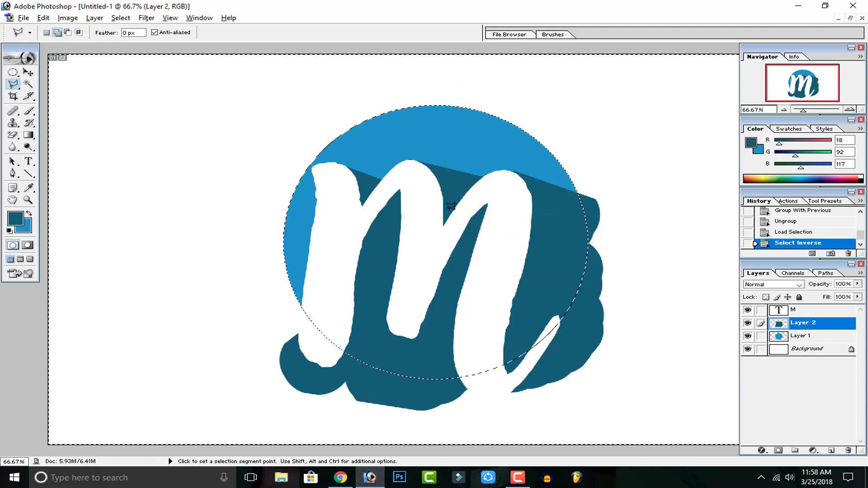
pyautogui.hotkey('ctrl', 'x')
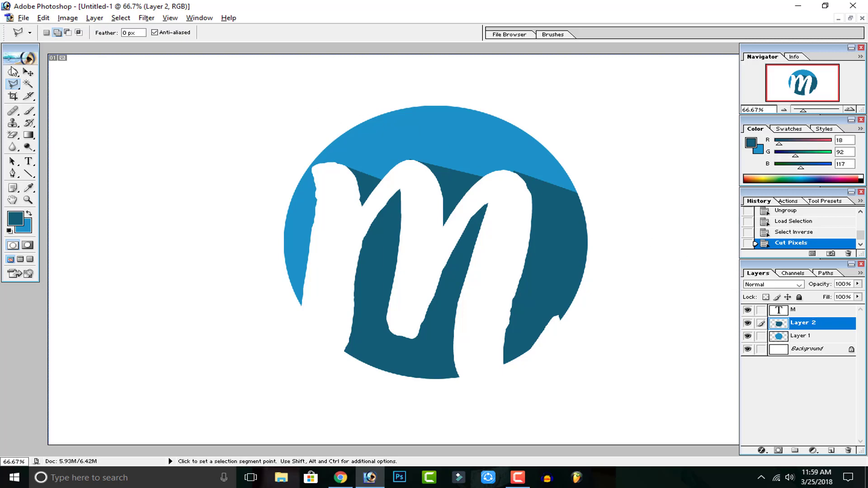
pyautogui.click(27, 72)
pyautogui.hotkey('ctrl', '+')
pyautogui.hotkey('ctrl', '-')
pyautogui.hotkey('ctrl', '-')
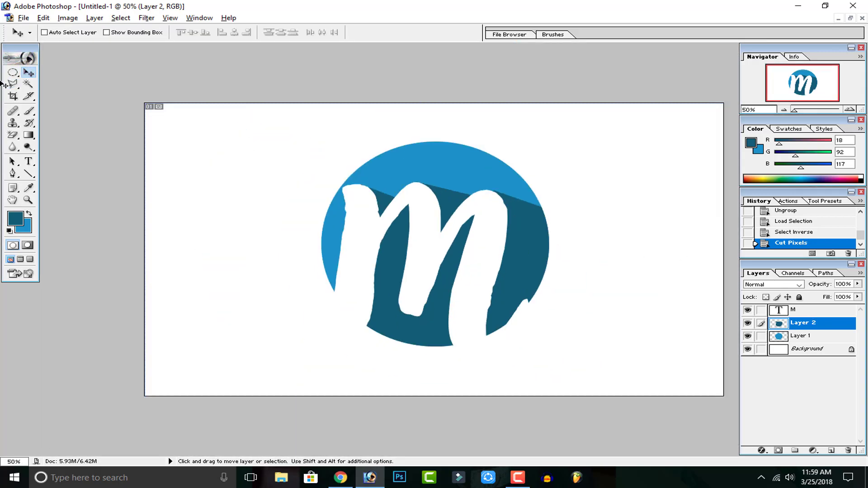
# Save a PNG copy of the logo to the Desktop as Untitled-1 copy.png with interlace set to None.
pyautogui.click(23, 18)
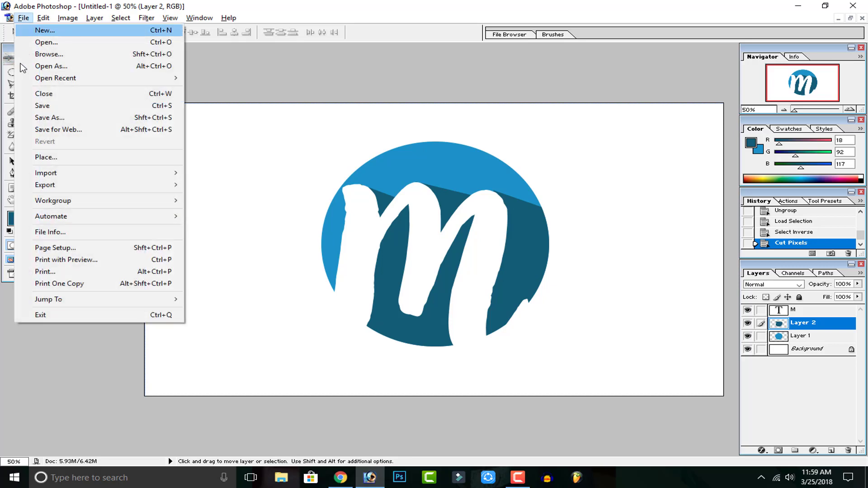
pyautogui.click(44, 111)
pyautogui.click(207, 330)
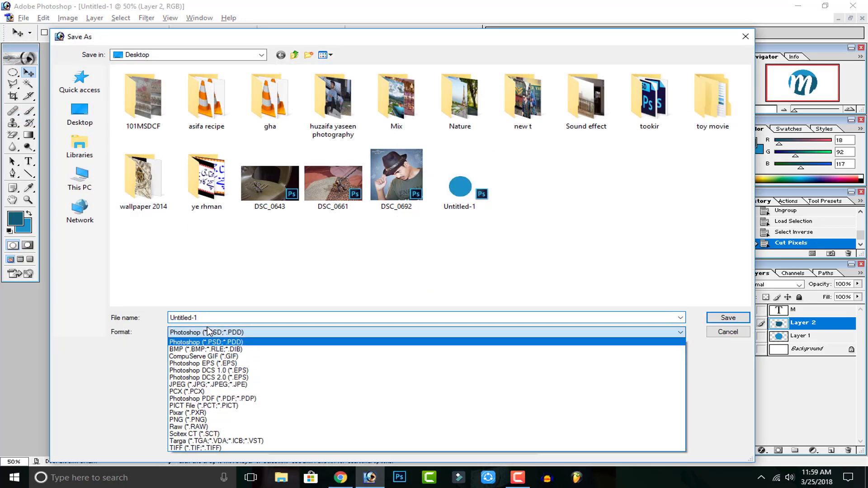
pyautogui.click(217, 420)
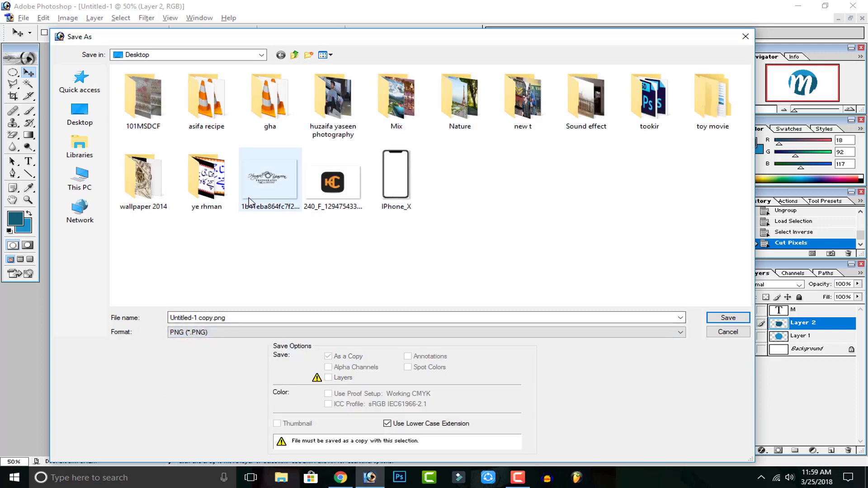
pyautogui.click(729, 318)
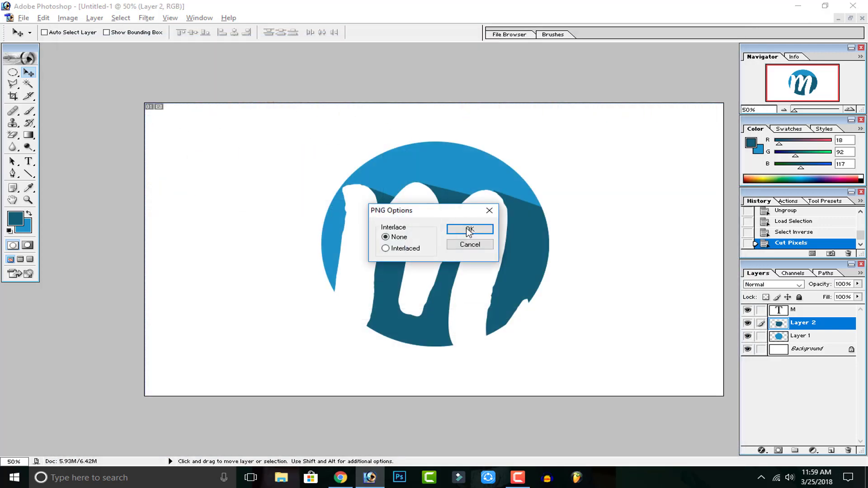
pyautogui.click(464, 234)
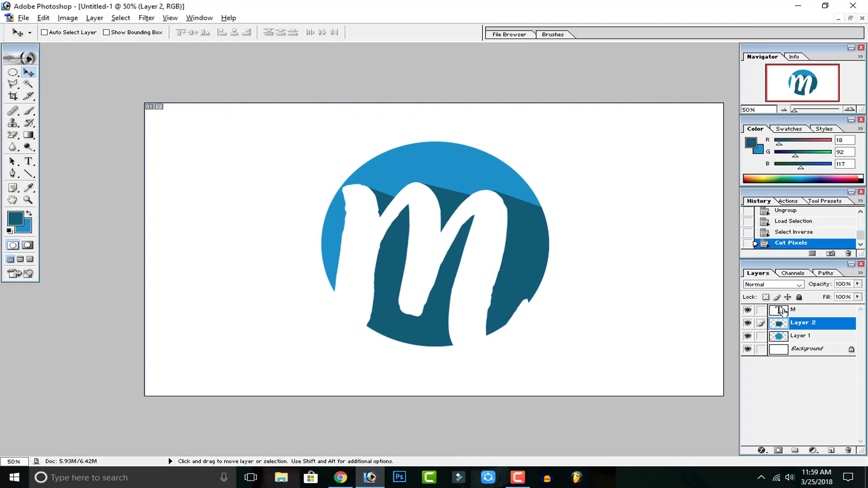
# Hide the Background layer and load the blue ellipse layer's transparency as a selection.
pyautogui.click(782, 311)
pyautogui.click(748, 350)
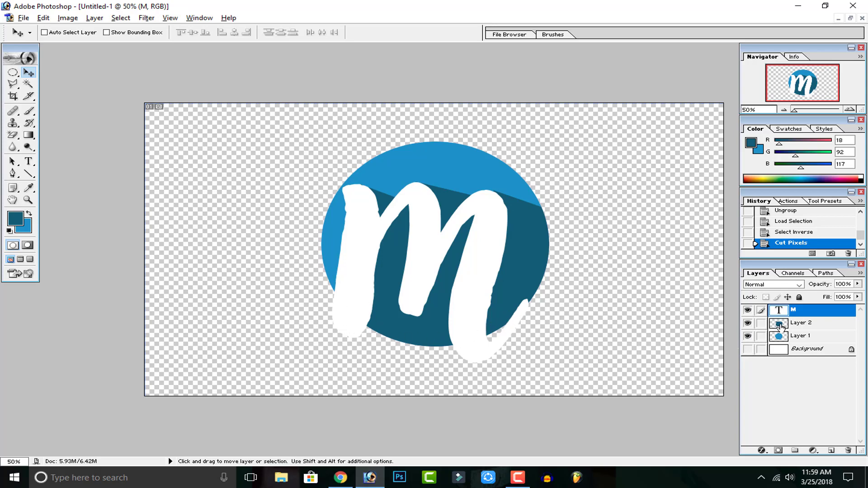
pyautogui.click(780, 337)
pyautogui.rightClick(781, 339)
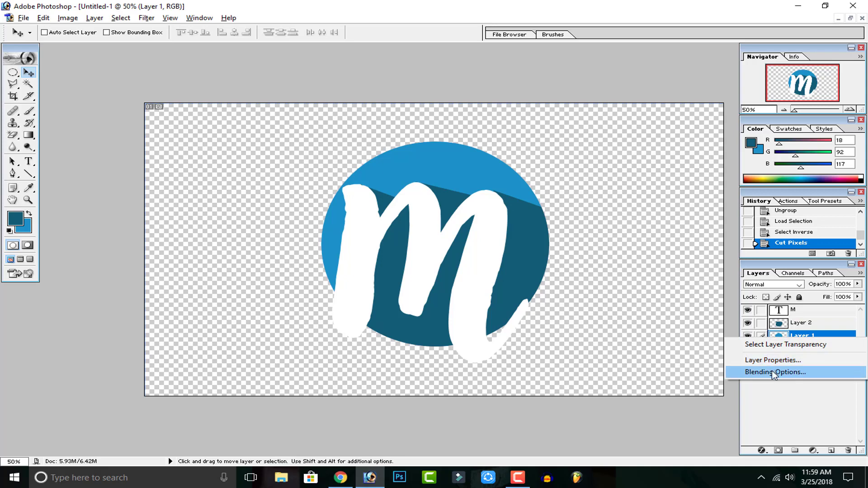
pyautogui.click(778, 345)
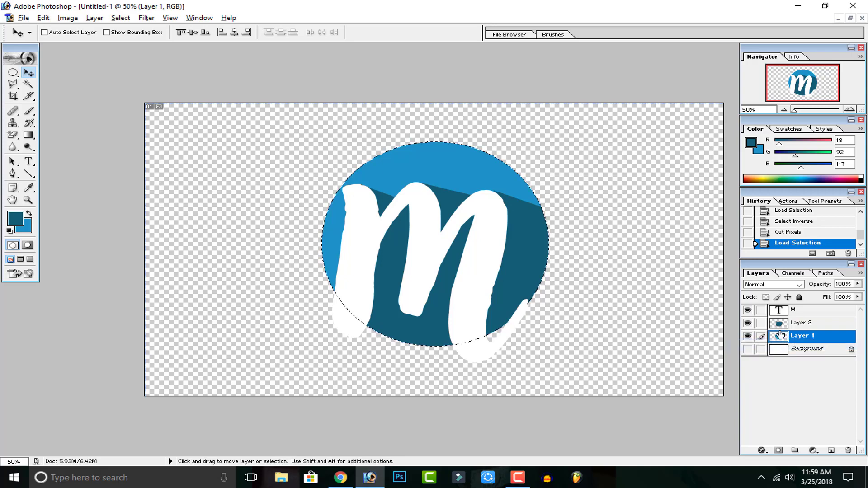
# Make the M type layer active and rasterize it, keeping the ellipse selection.
pyautogui.click(778, 310)
pyautogui.rightClick(778, 310)
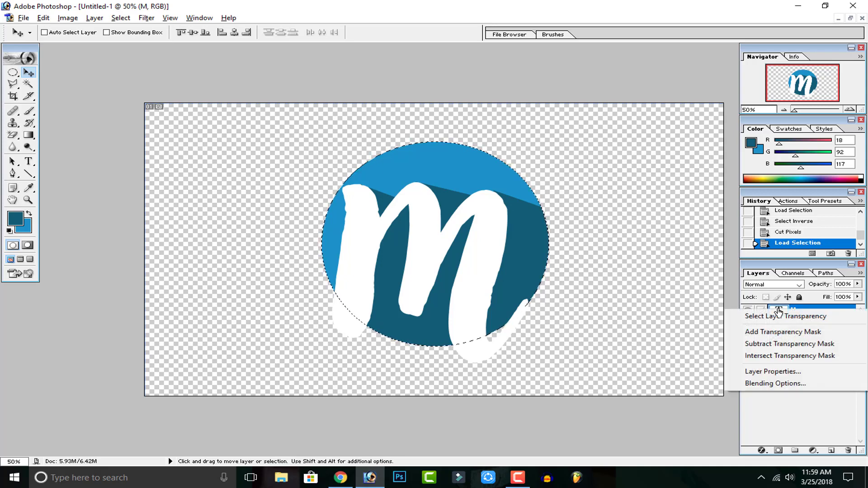
pyautogui.click(636, 419)
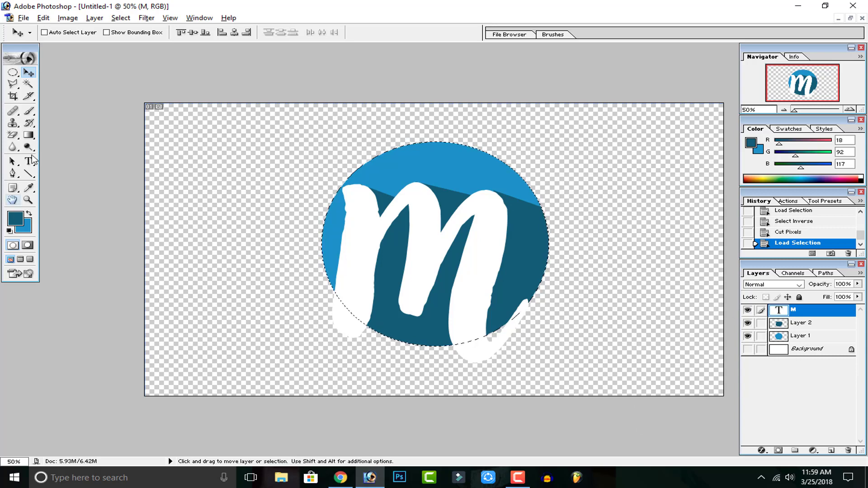
pyautogui.click(13, 135)
pyautogui.click(423, 230)
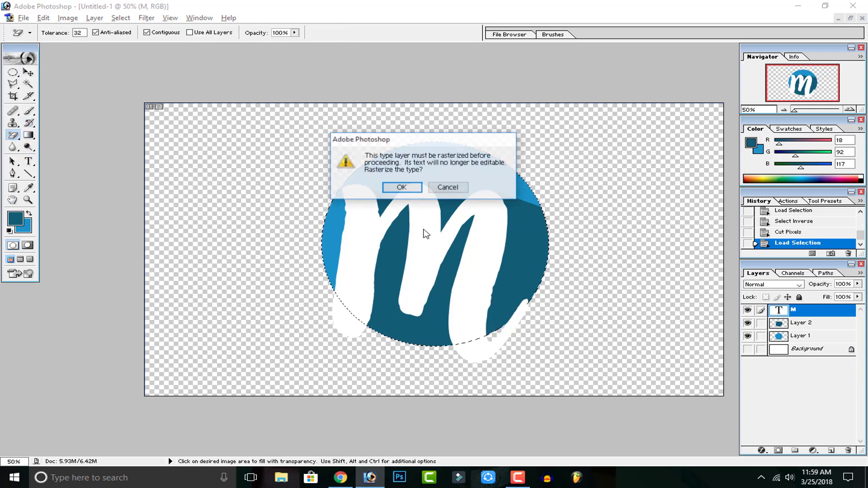
pyautogui.click(401, 188)
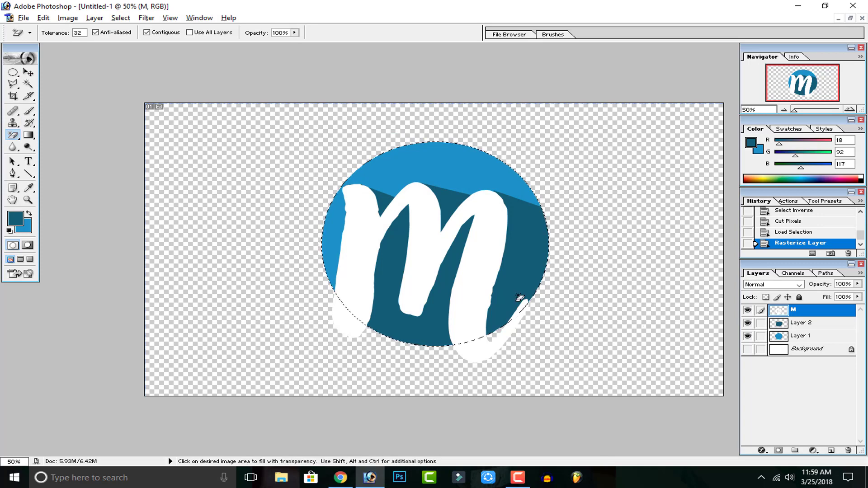
# Invert the selection and cut the parts of the white M that extend beyond the ellipse.
pyautogui.click(13, 84)
pyautogui.rightClick(217, 152)
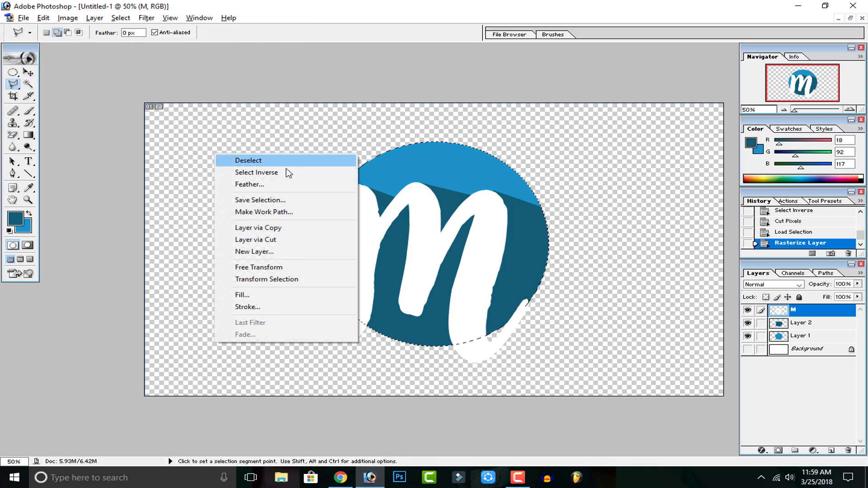
pyautogui.click(254, 172)
pyautogui.hotkey('ctrl', 'x')
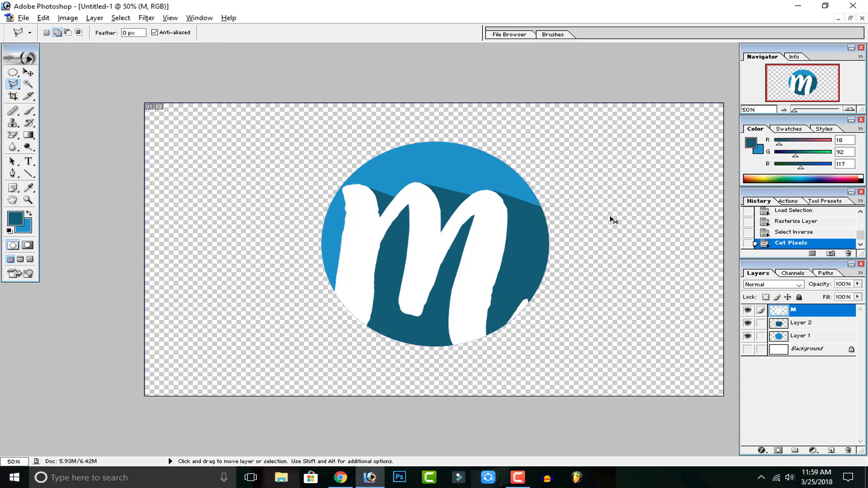
pyautogui.press('v')
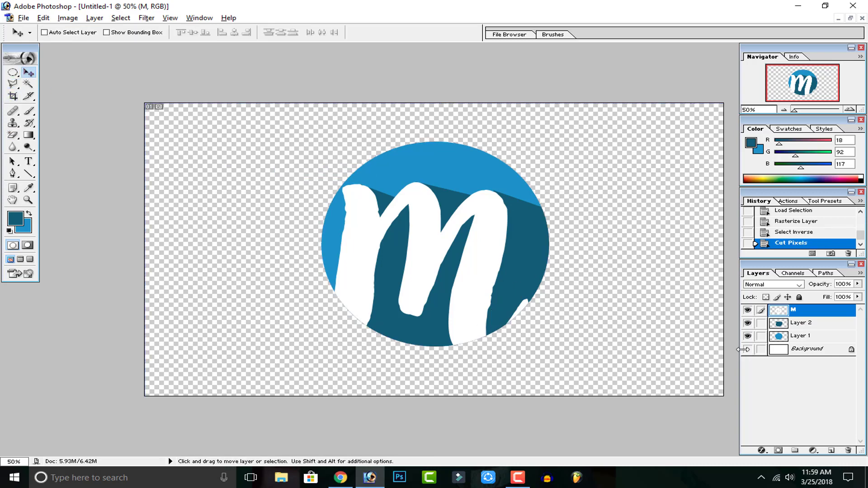
# Show the white Background layer and save the trimmed logo as PNG, replacing Untitled-1 copy.png on the Desktop.
pyautogui.click(748, 349)
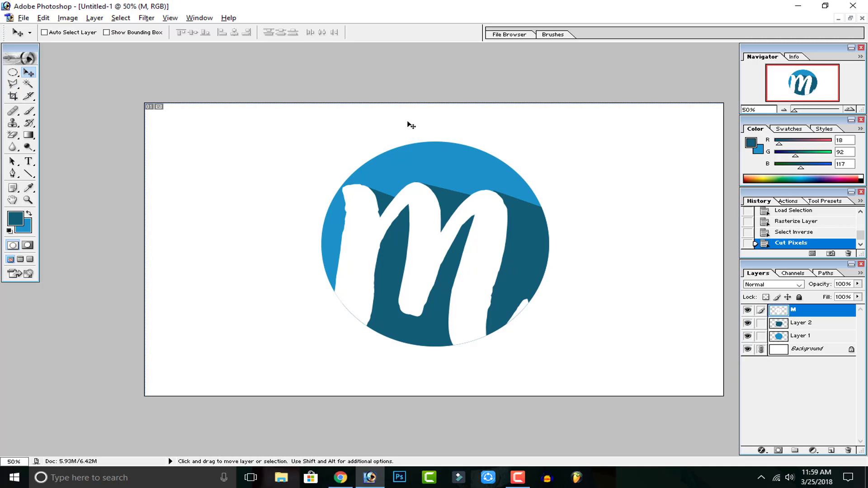
pyautogui.click(25, 18)
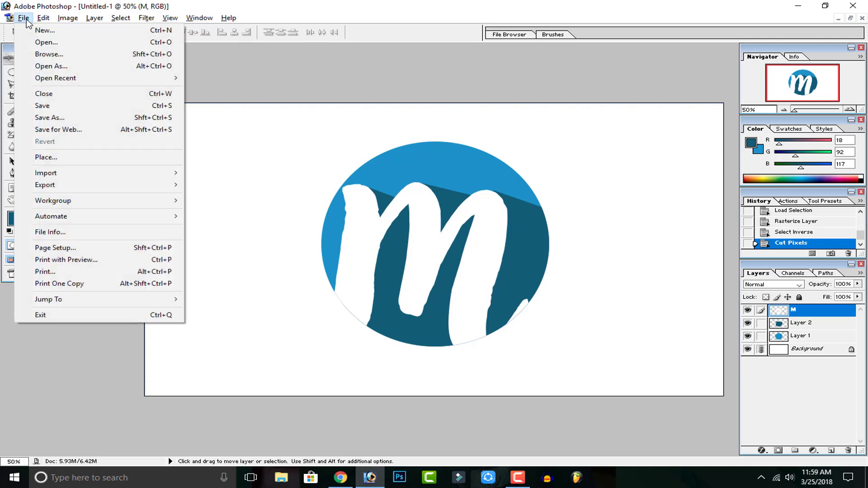
pyautogui.click(49, 118)
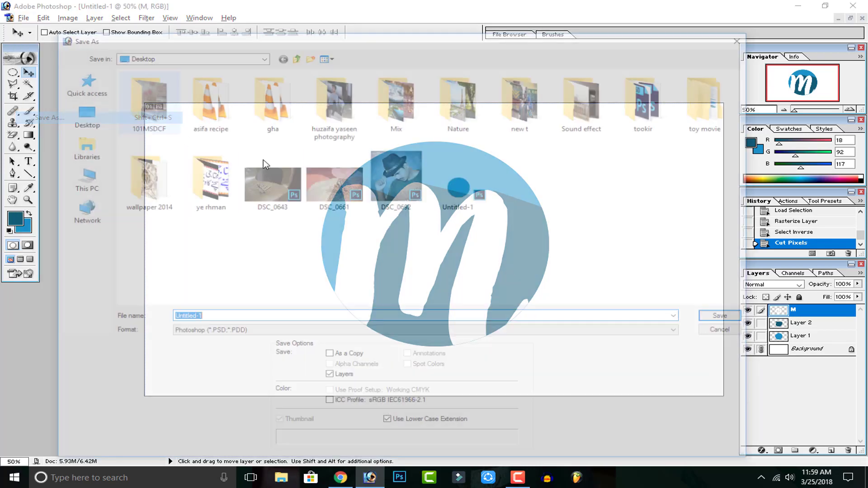
pyautogui.click(359, 337)
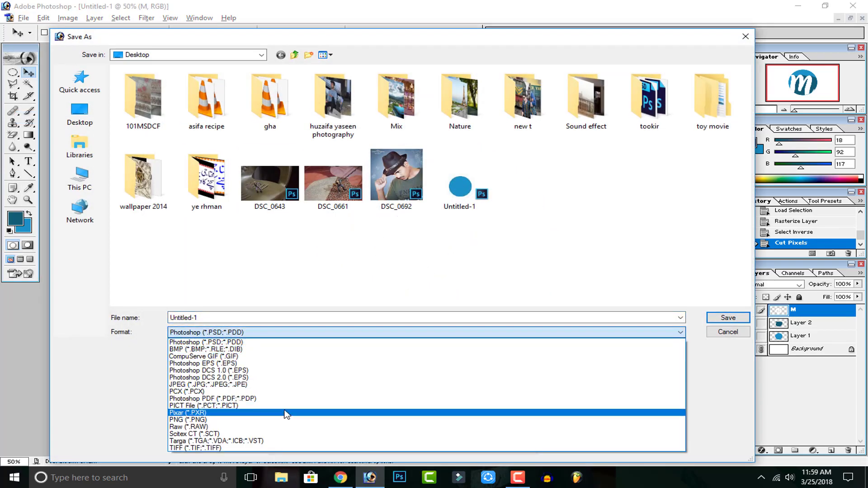
pyautogui.click(259, 420)
pyautogui.click(736, 322)
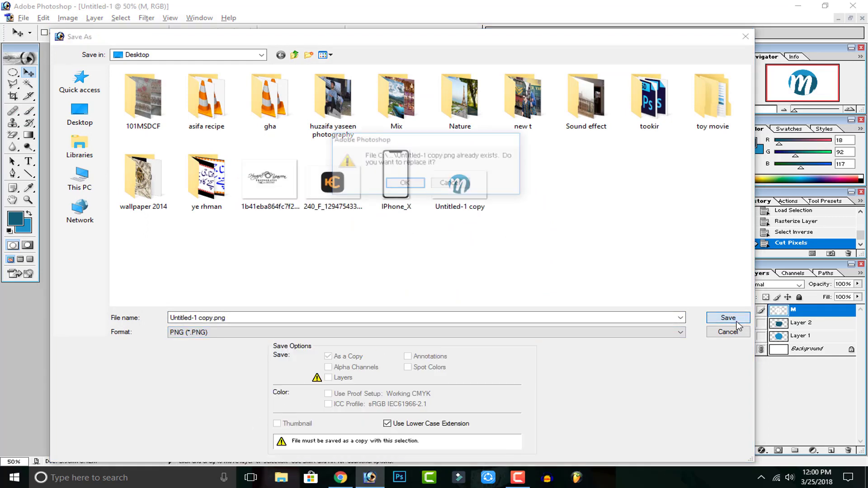
pyautogui.click(393, 182)
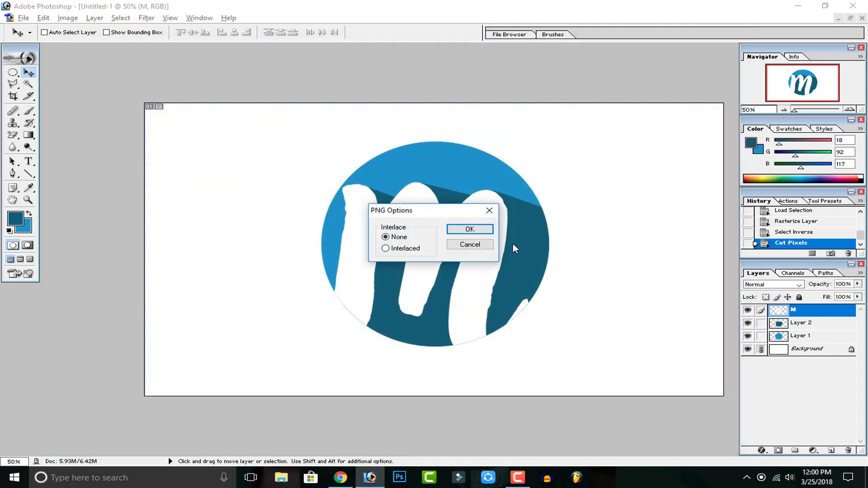
pyautogui.click(479, 231)
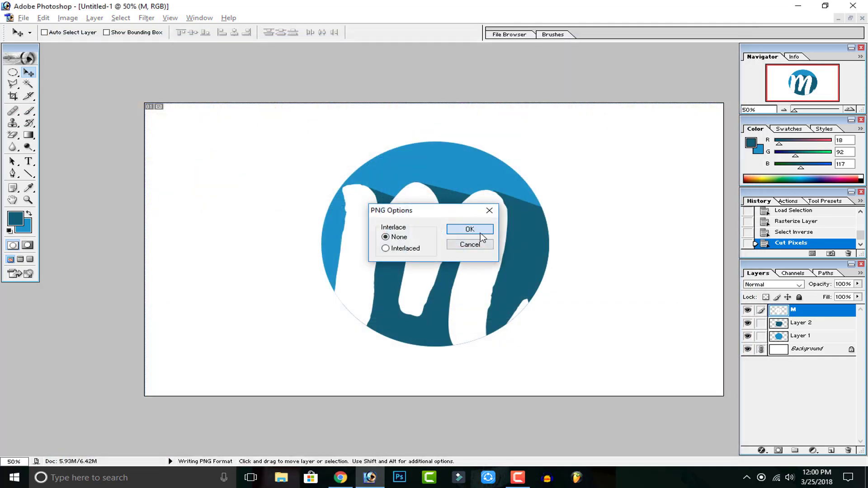
# Hide the Background layer and save the logo as a transparent PNG, replacing Untitled-1 copy.png, with interlace set to None.
pyautogui.click(804, 351)
pyautogui.click(747, 350)
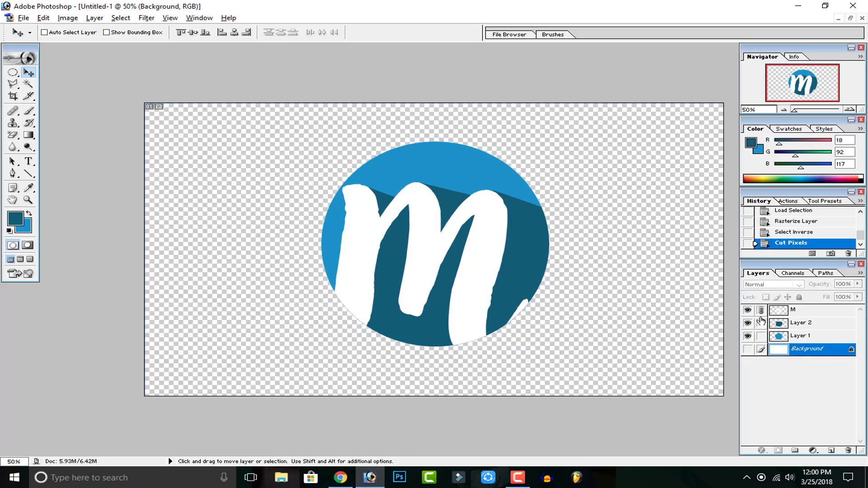
pyautogui.click(23, 17)
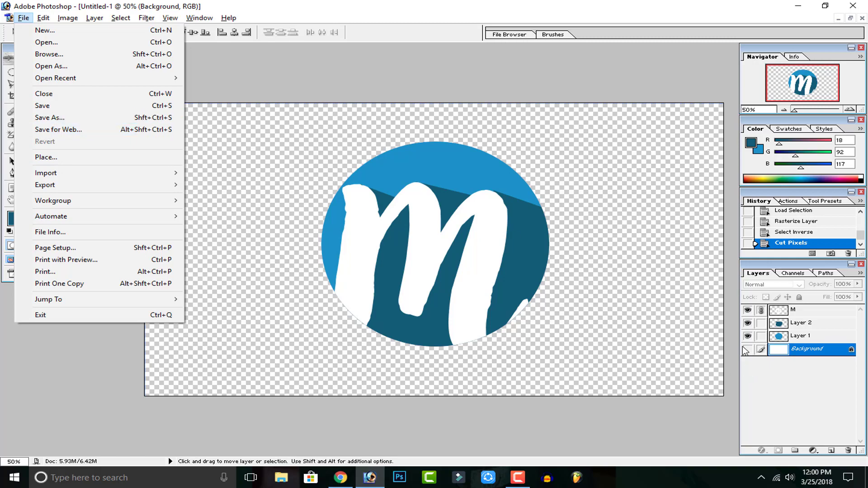
pyautogui.click(50, 118)
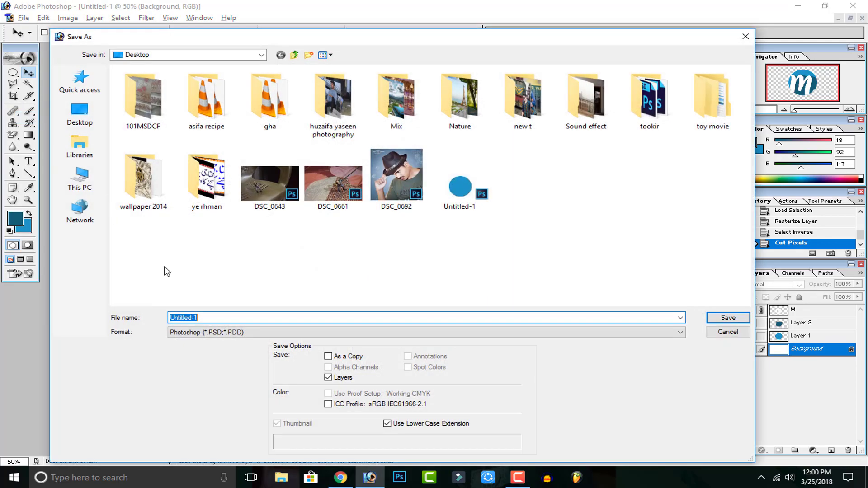
pyautogui.click(263, 336)
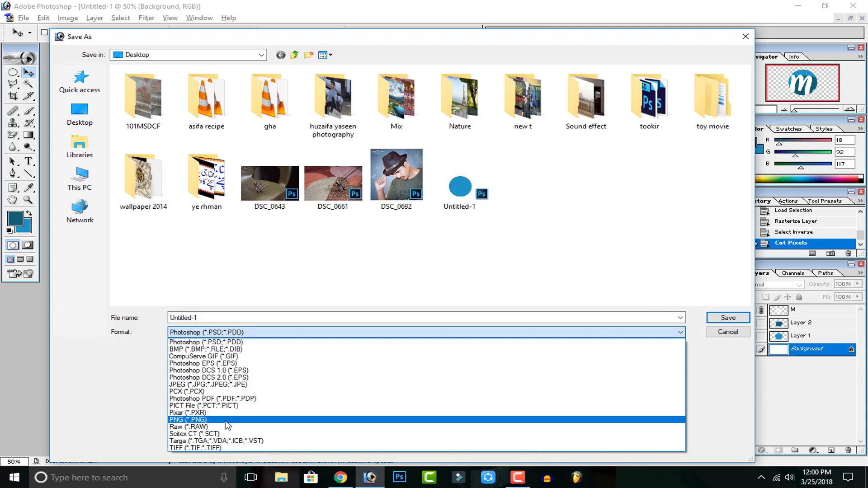
pyautogui.click(222, 419)
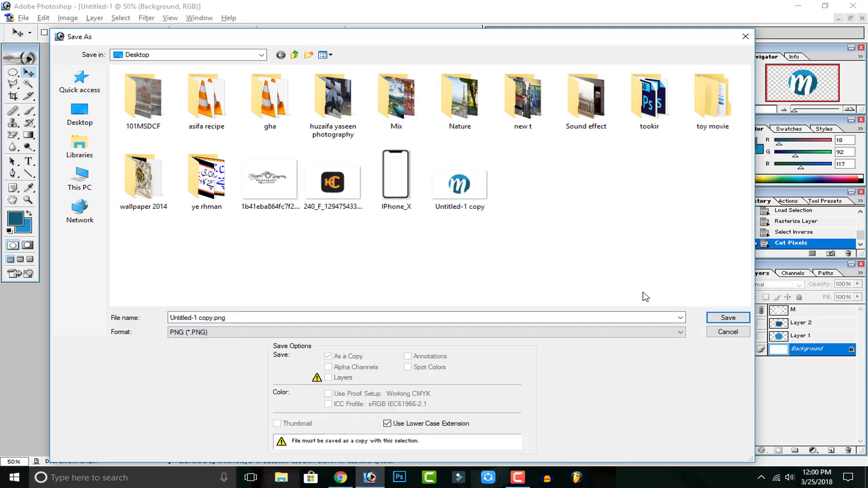
pyautogui.click(724, 322)
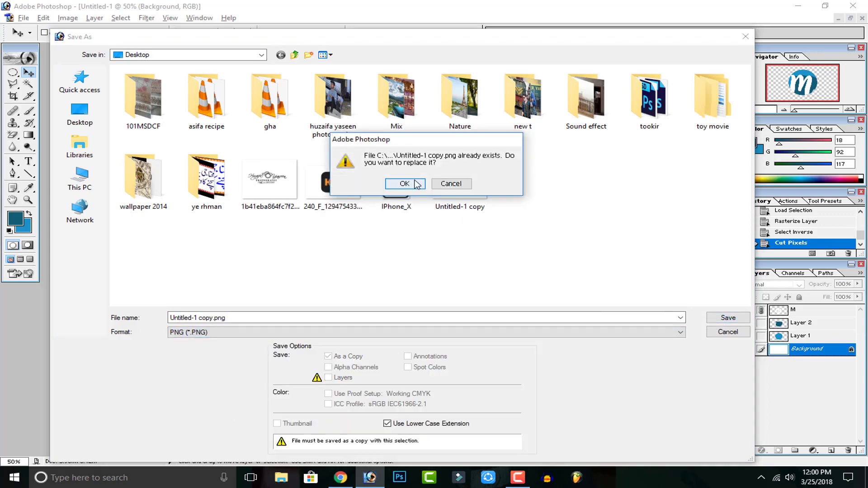
pyautogui.click(420, 184)
pyautogui.click(470, 230)
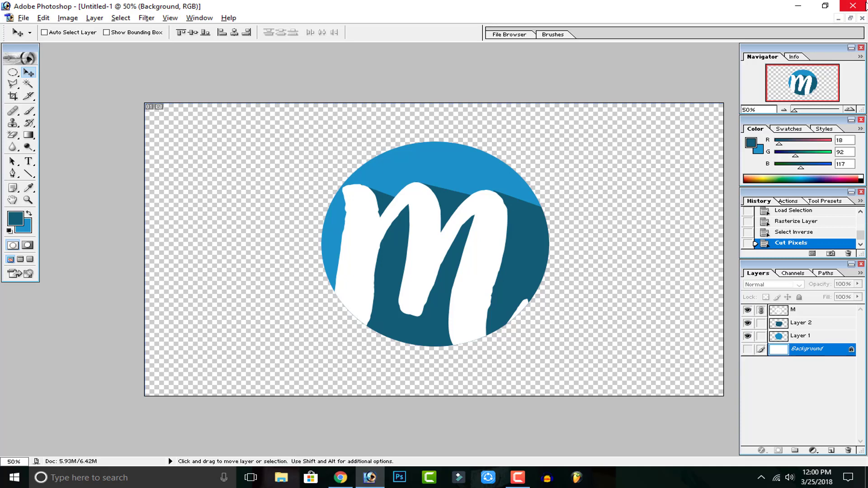
# Close Photoshop without saving the changes to the Untitled-1 document.
pyautogui.click(853, 5)
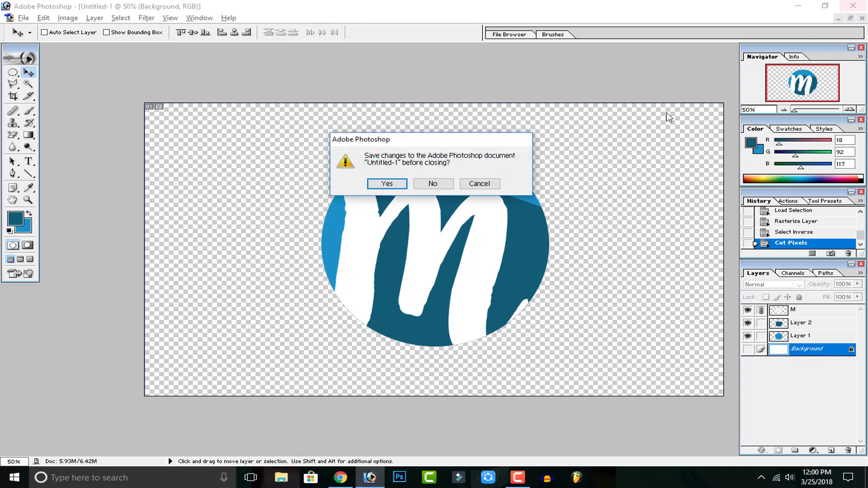
pyautogui.click(417, 186)
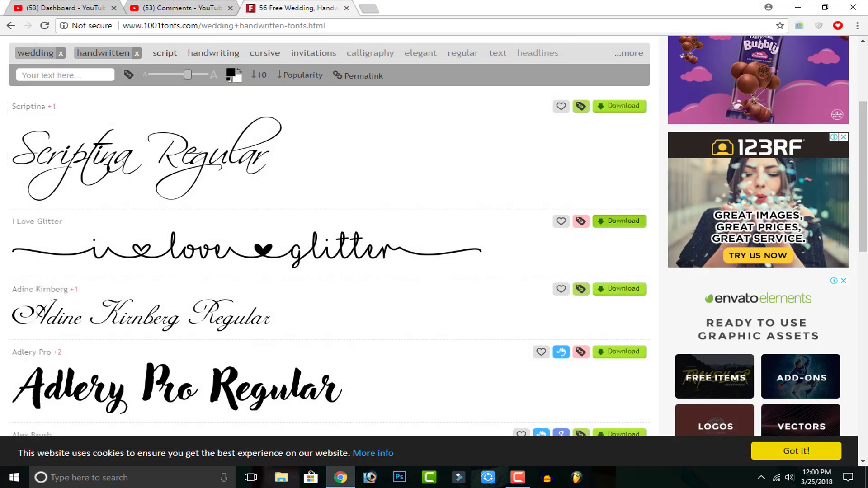